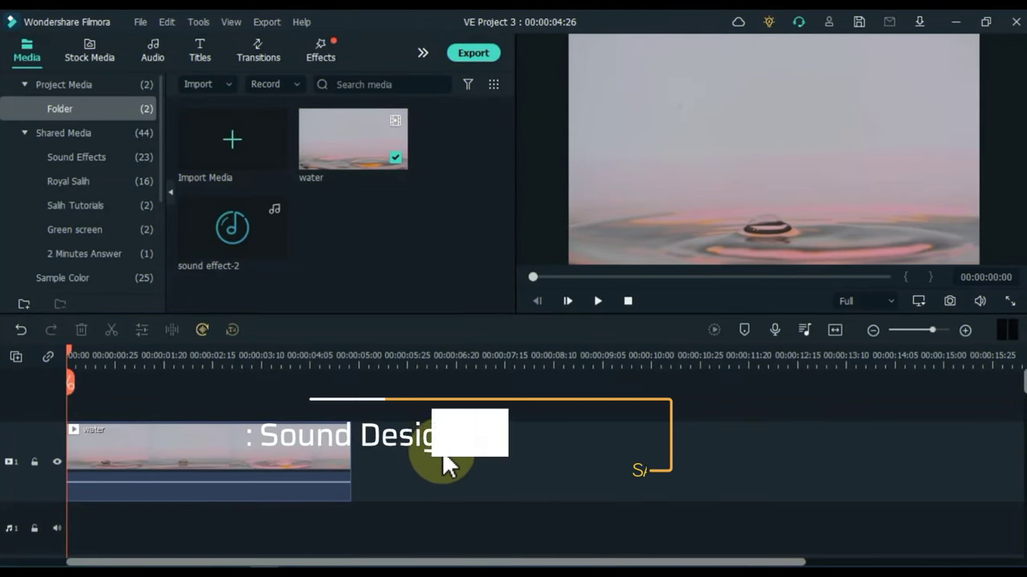
Preview the water clip, drop the sound effect onto the audio track, and pause at the splash
key(space)
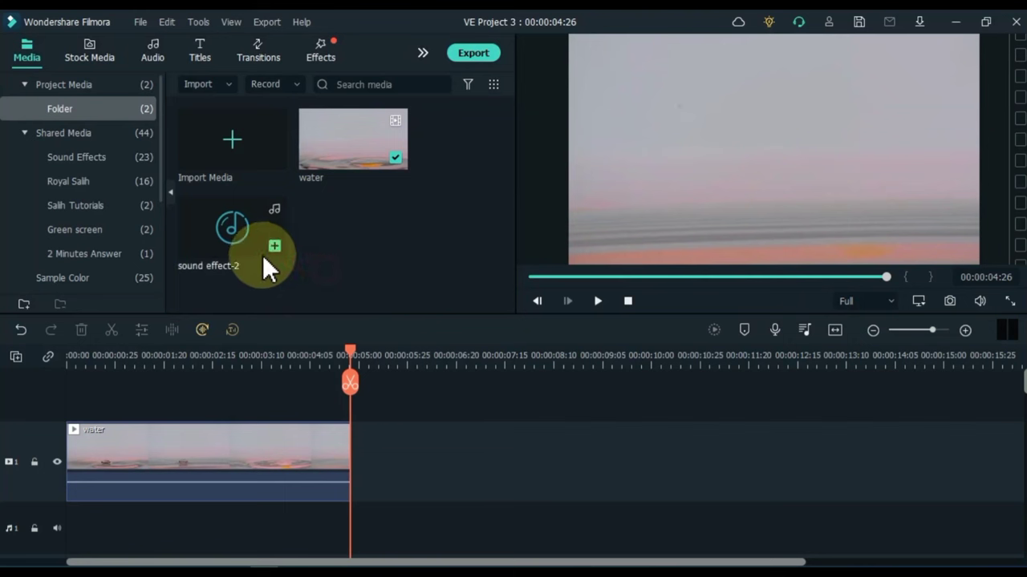
drag(262, 255, 76, 485)
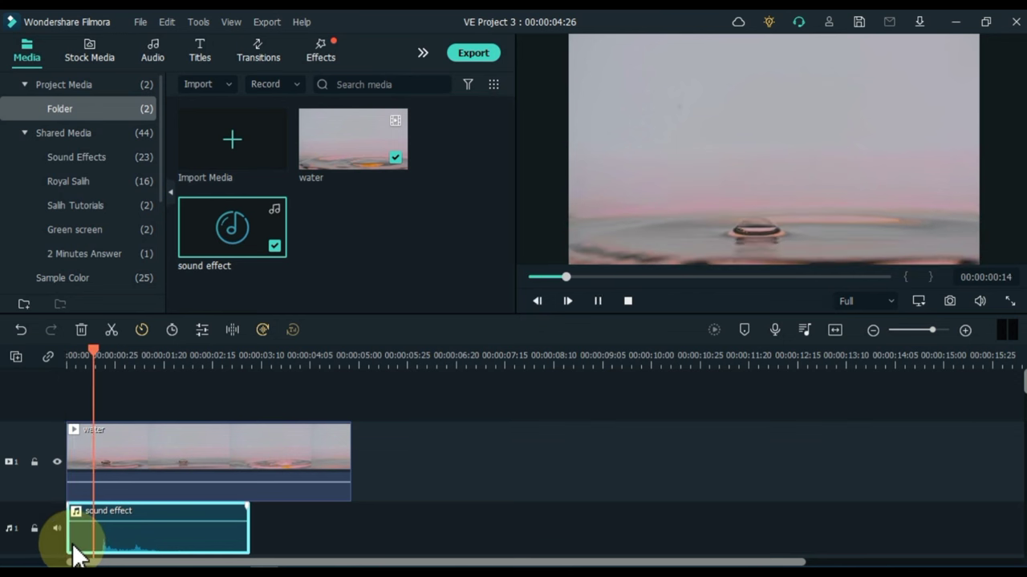
key(space)
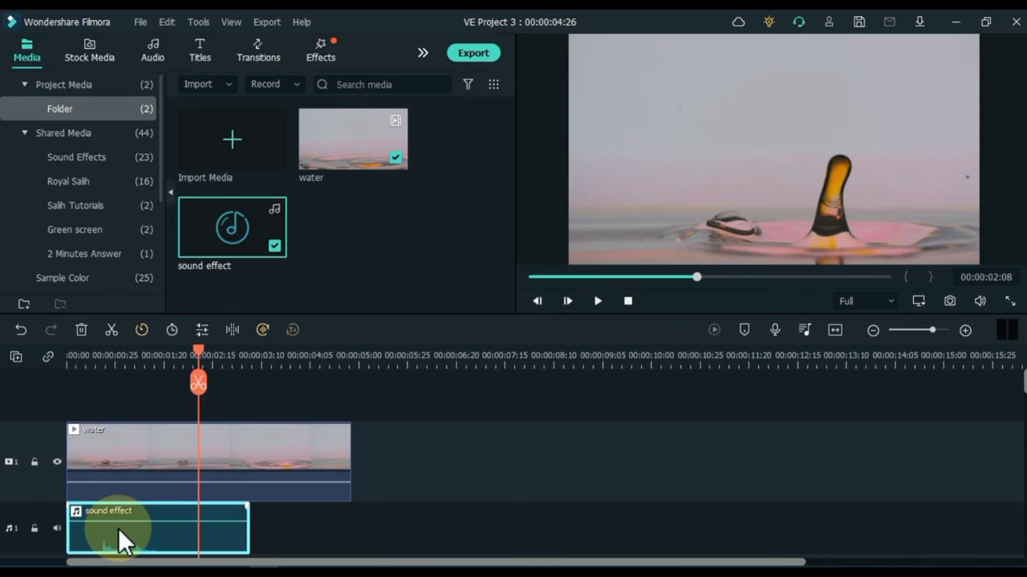
Move the sound effect later on the audio track and play back to check its timing
drag(107, 532, 178, 476)
key(space)
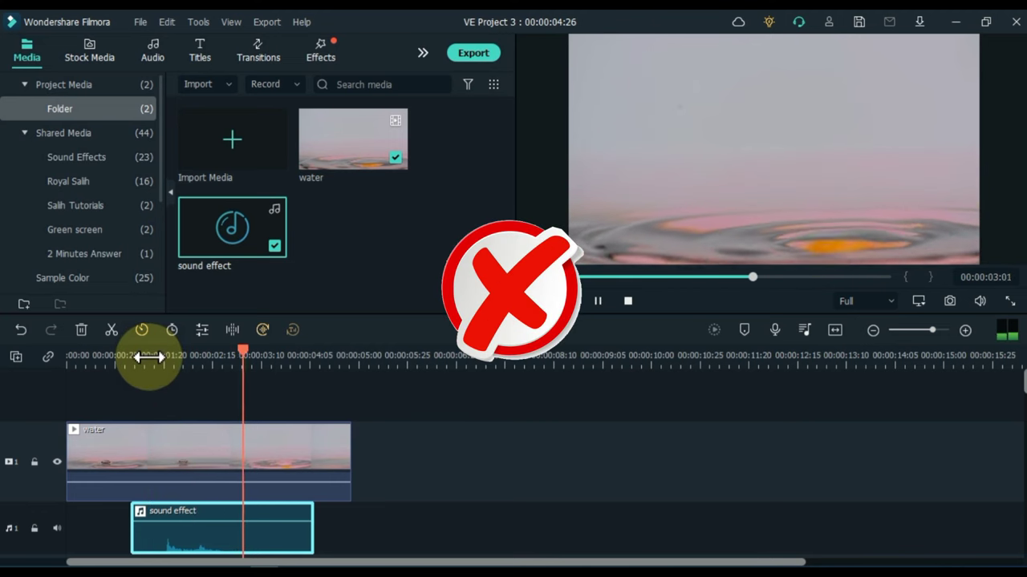
key(space)
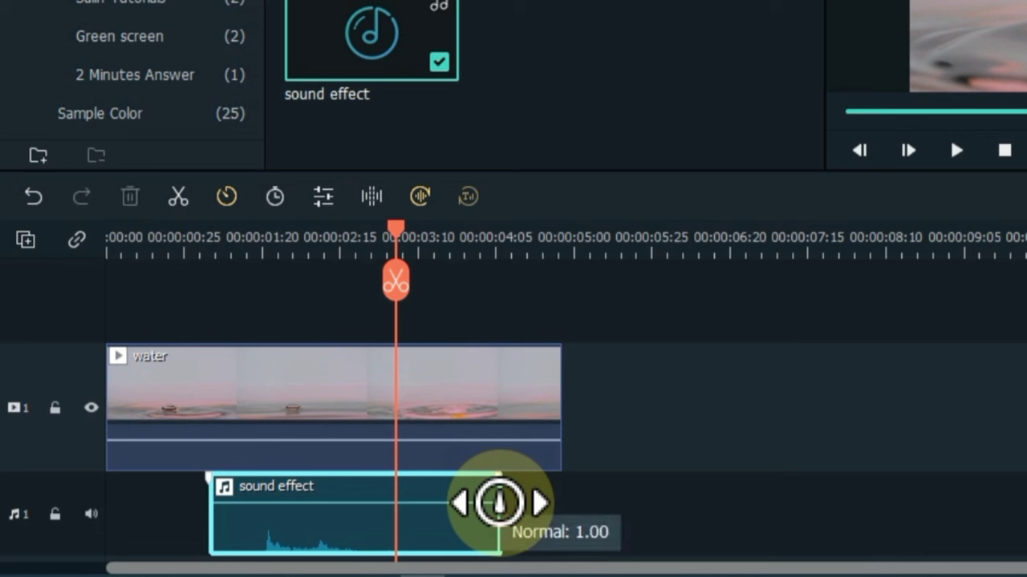
Slow the sound effect to 0.72x, trim it to end with the water clip, and replay from the start
drag(514, 503, 579, 502)
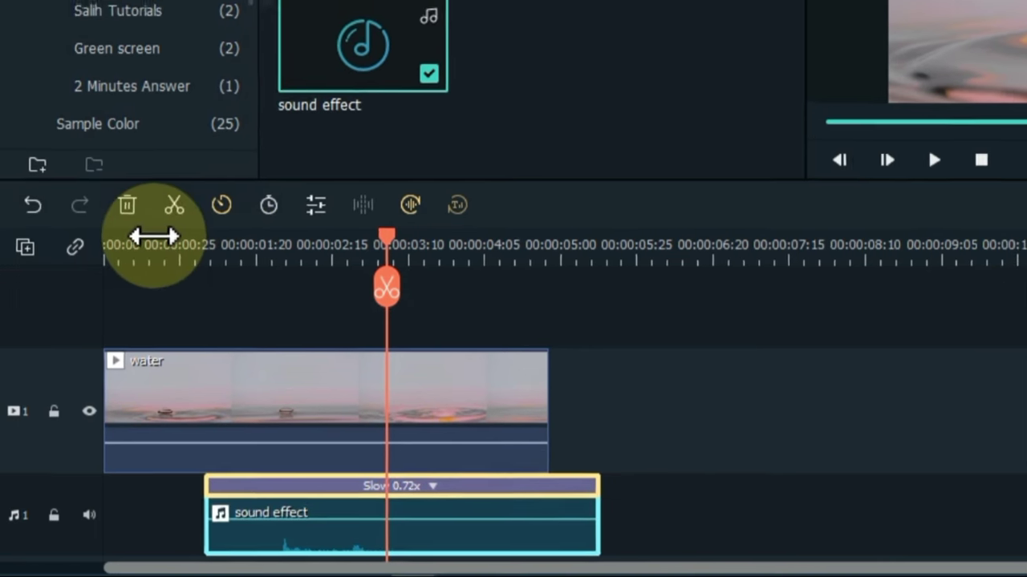
click(157, 228)
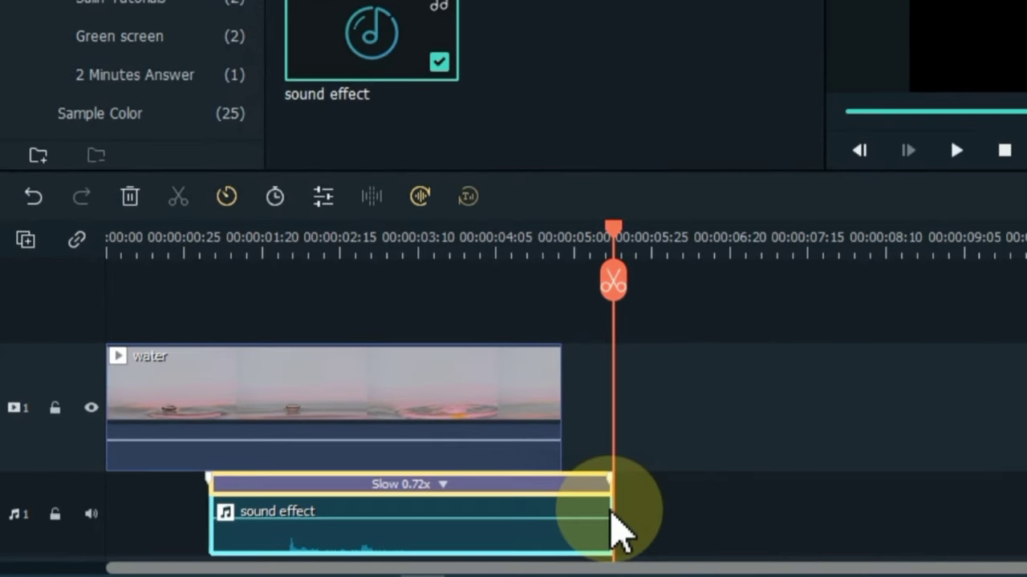
drag(614, 509, 560, 501)
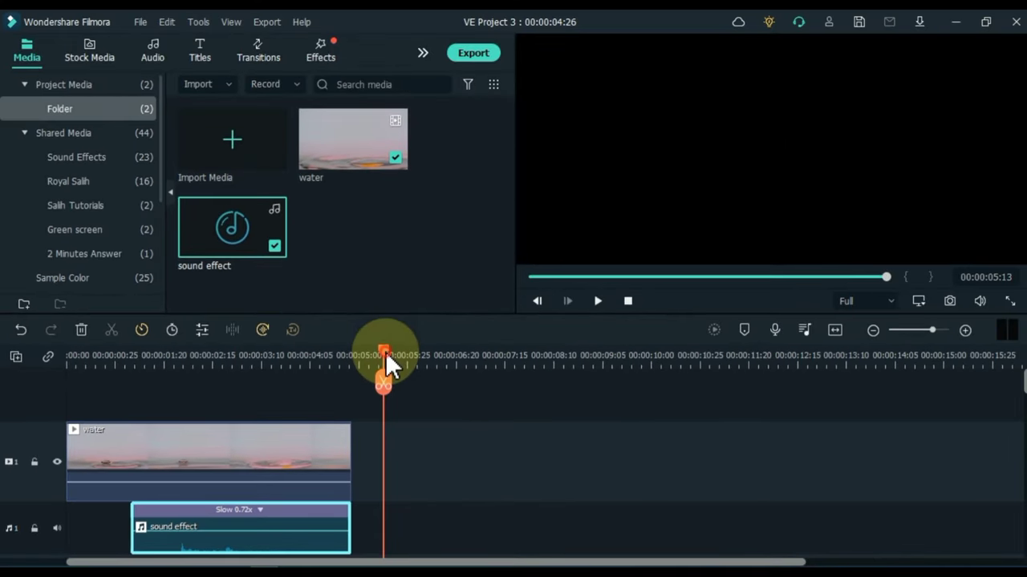
drag(386, 355, 2, 367)
key(space)
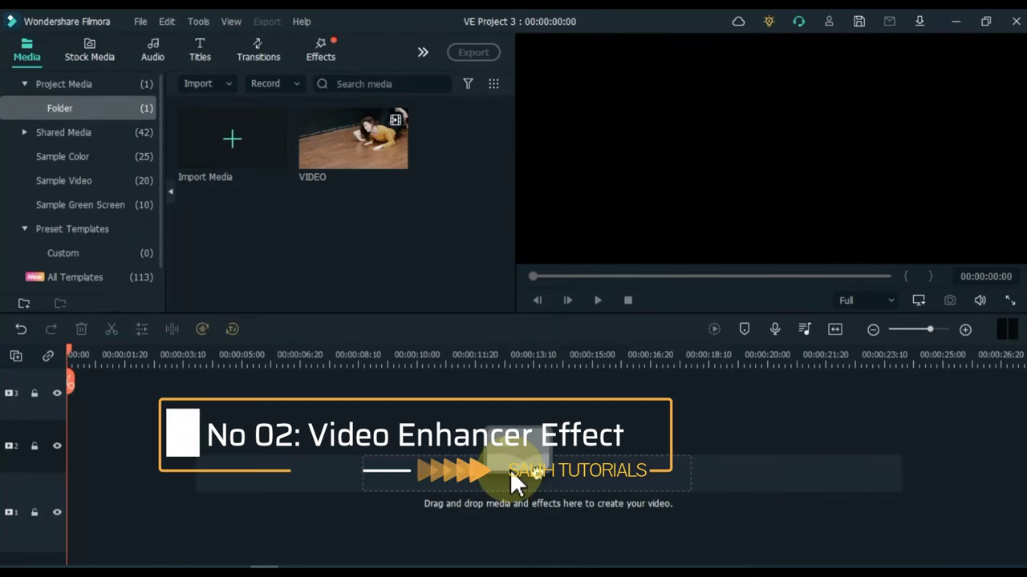
Add the VIDEO clip to track 1 and search the effects library for 'AUTO ENHANCE'
drag(537, 472, 77, 526)
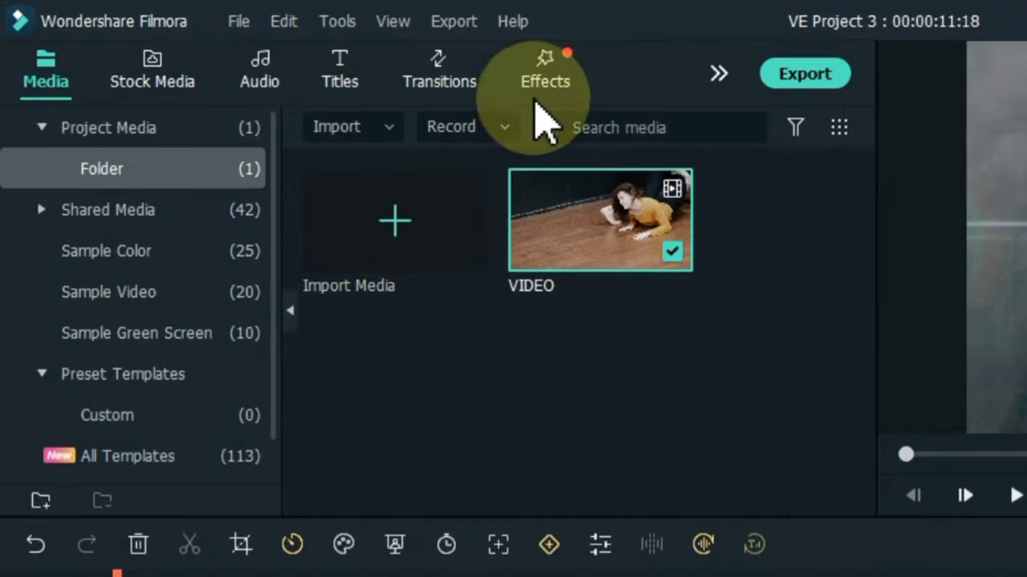
click(525, 76)
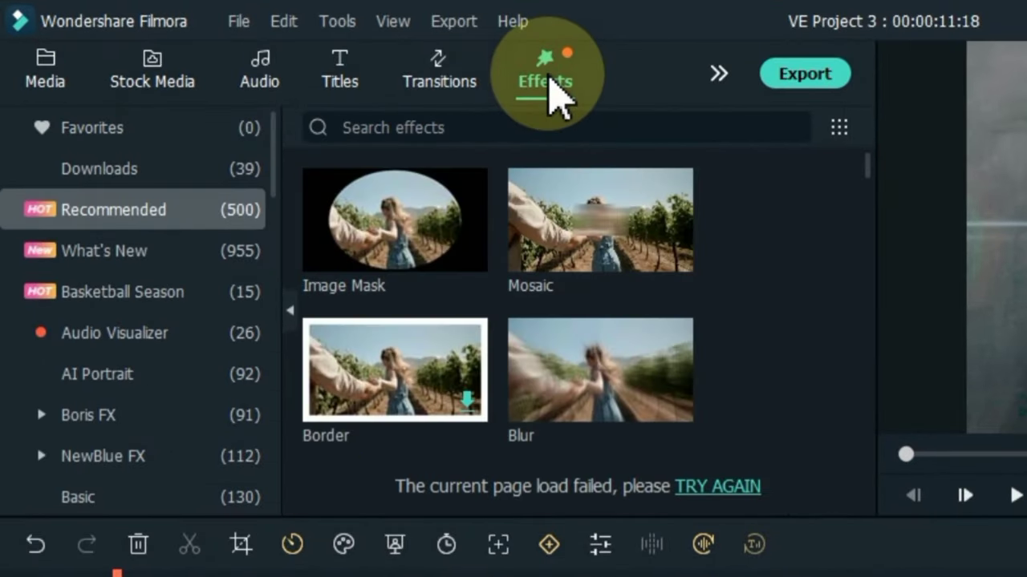
click(652, 136)
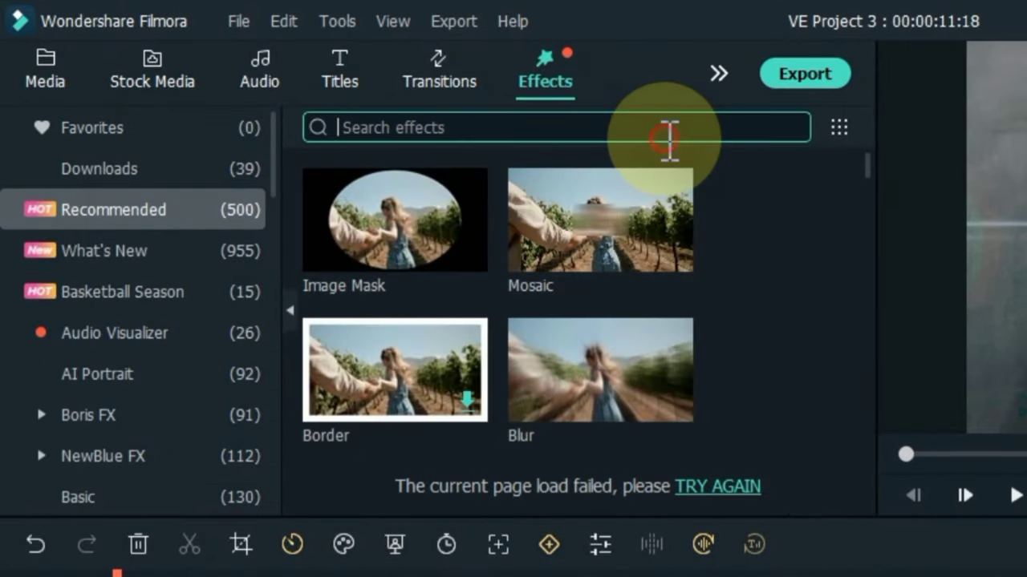
text(AUTO EN)
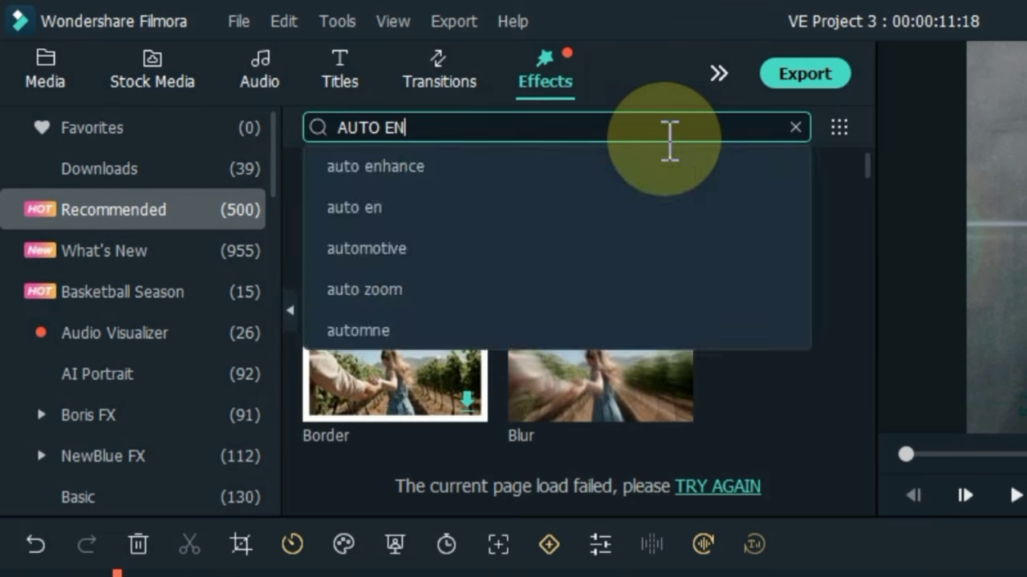
text(HANCE)
key(Return)
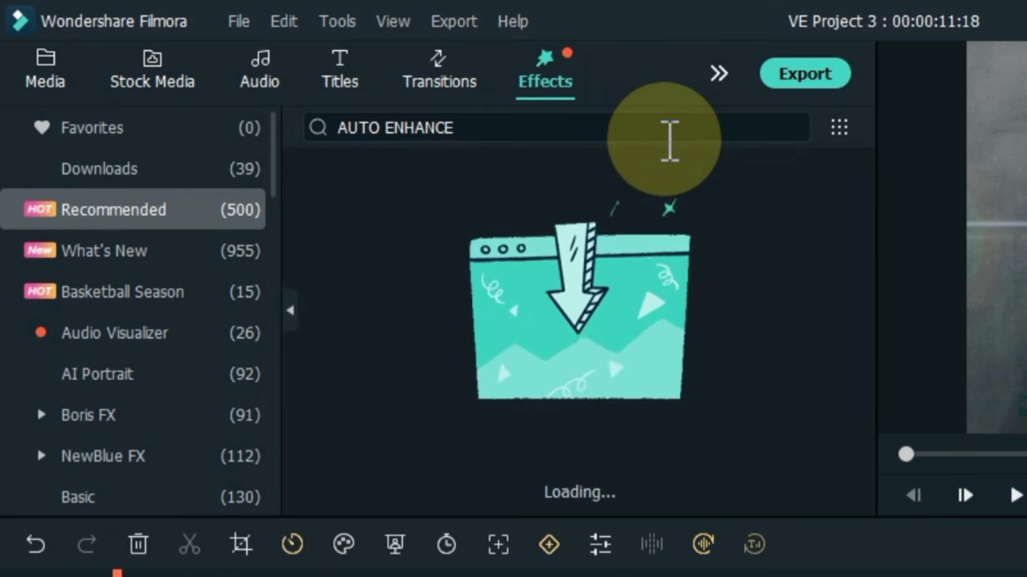
Place Auto Enhance on track 2, extend it to the end of VIDEO, and play the preview
drag(377, 233, 267, 576)
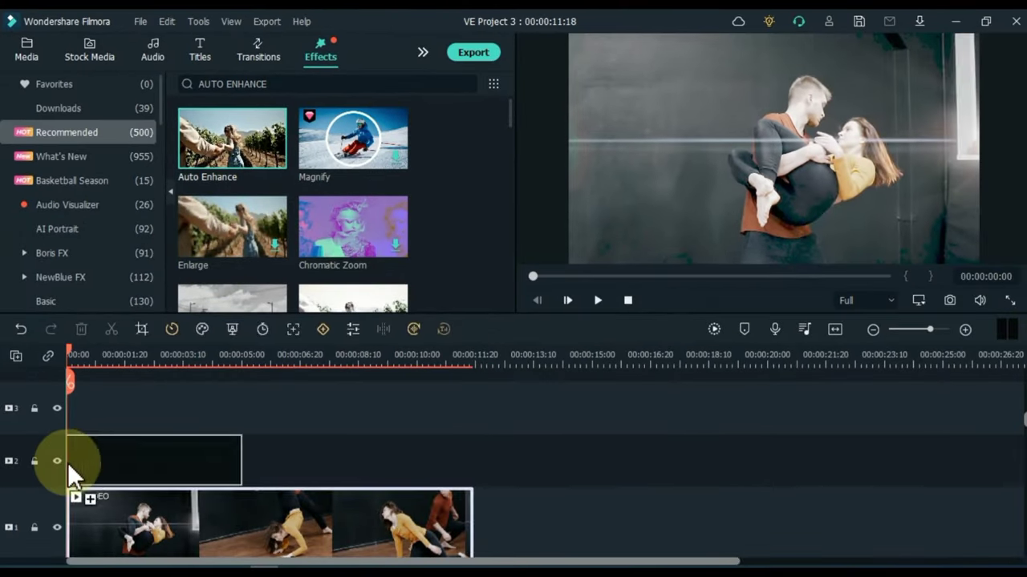
drag(67, 462, 68, 462)
drag(241, 454, 475, 454)
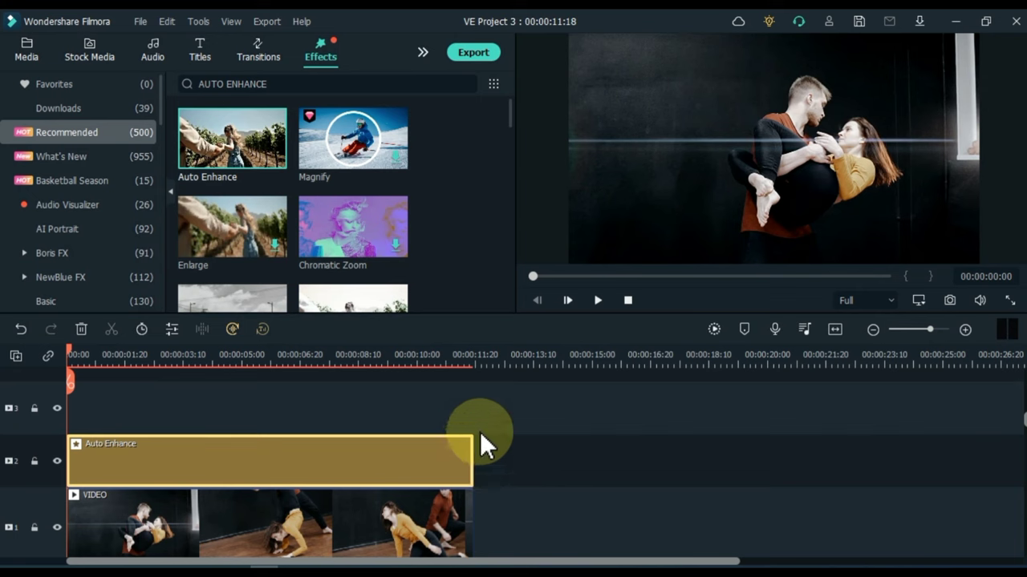
click(597, 300)
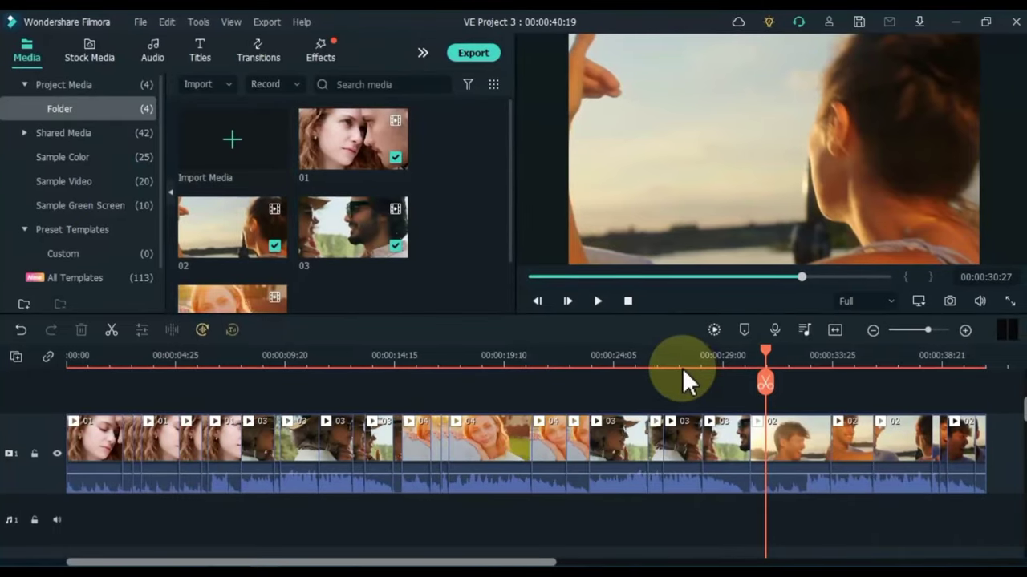
Return to the timeline start, zoom out, and detach the audio of the first 01 clip
click(469, 371)
drag(420, 371, 4, 370)
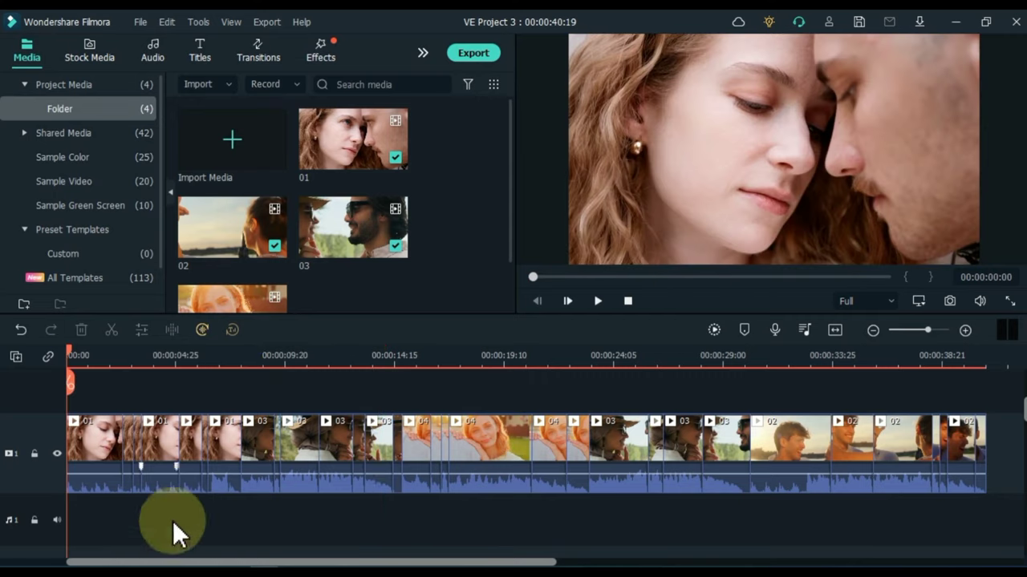
scroll(249, 441, up, 5)
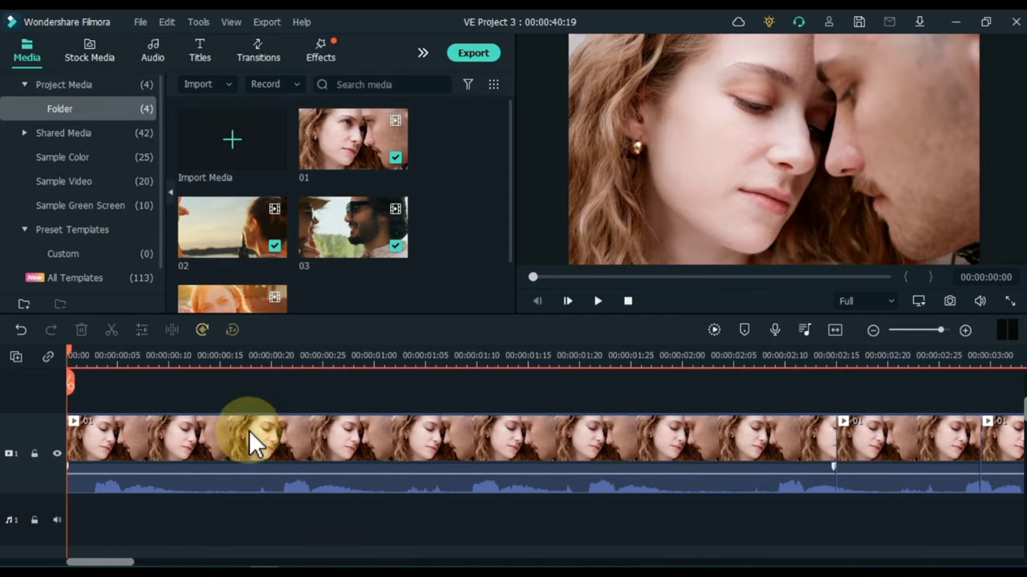
click(872, 329)
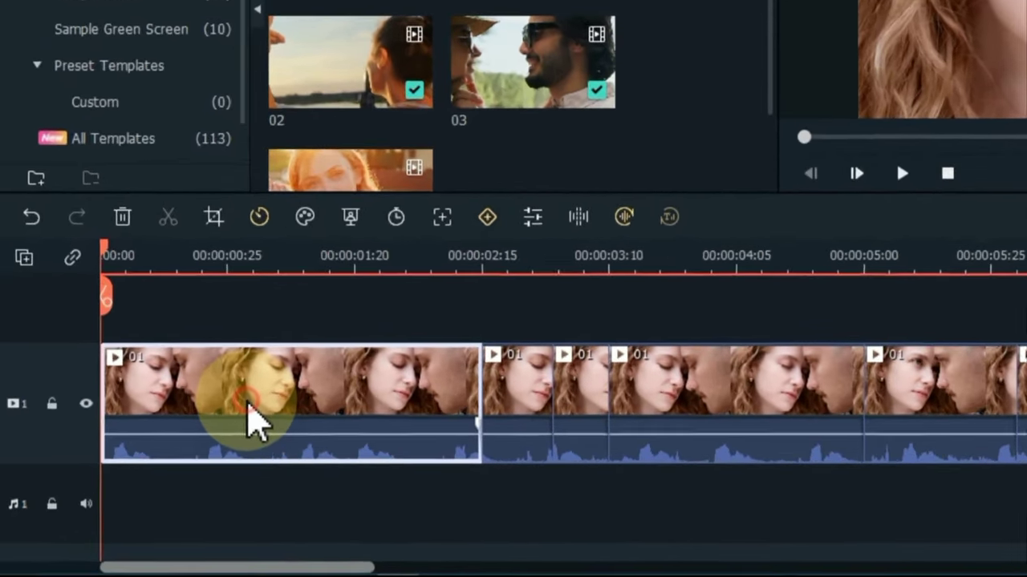
right_click(164, 451)
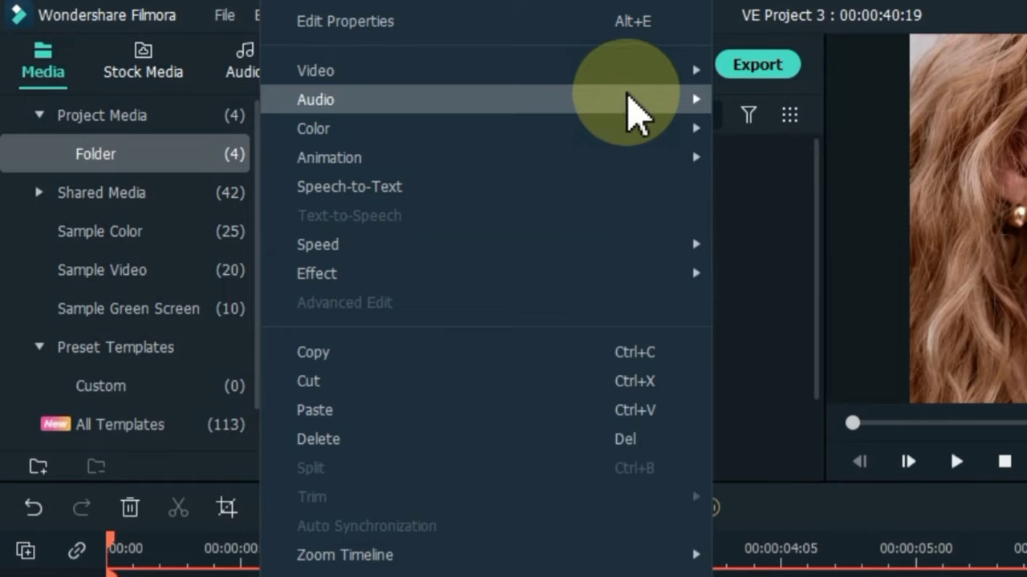
mouse_move(686, 120)
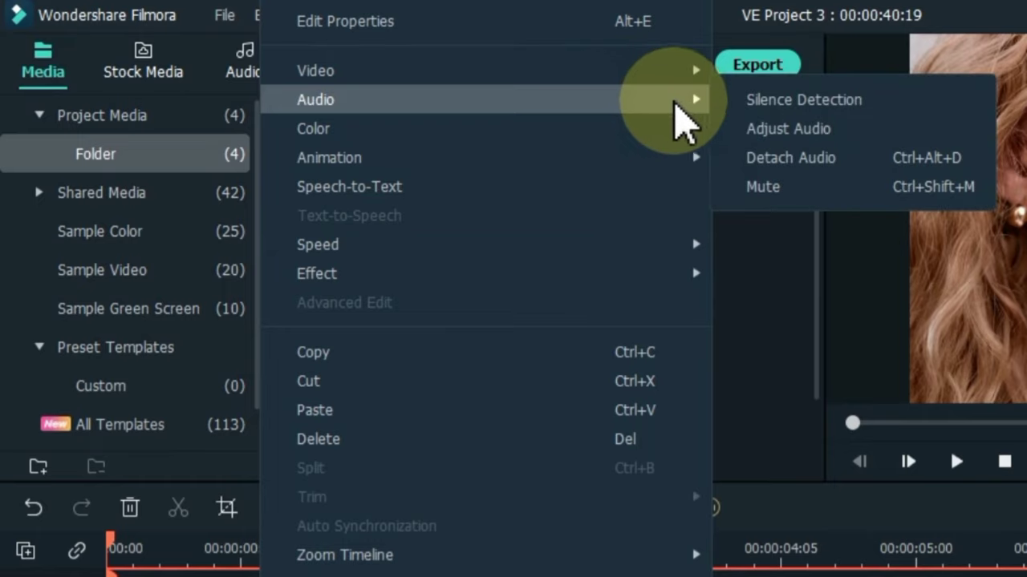
click(750, 158)
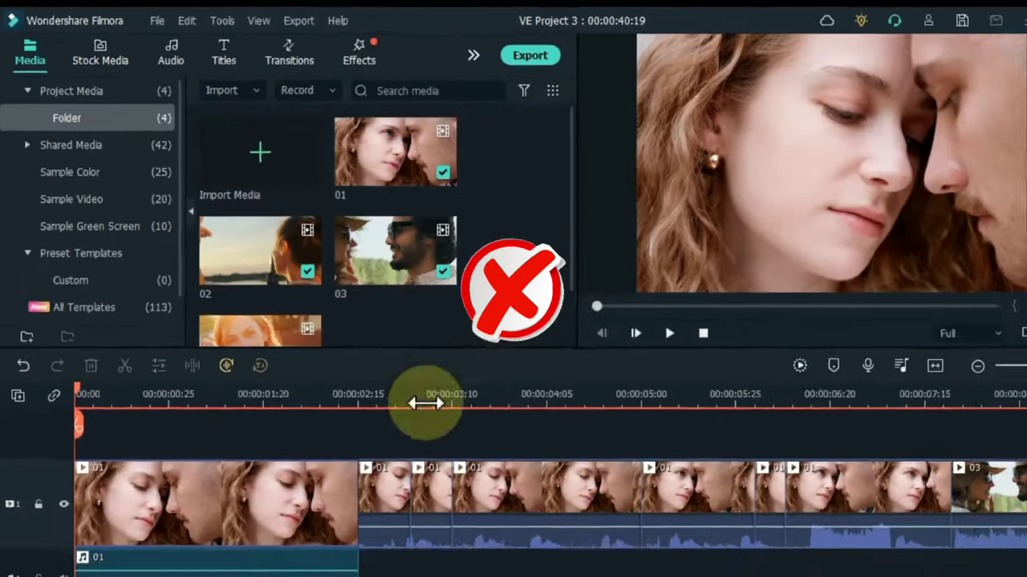
Detach audio from the next four clips, then start undoing those detachments with Ctrl+Z
right_click(344, 437)
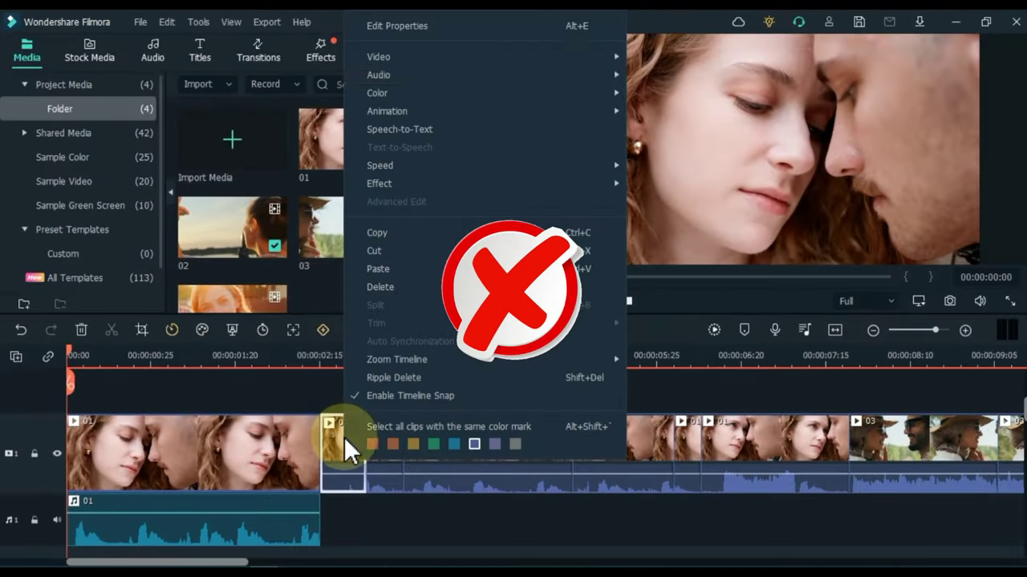
mouse_move(562, 75)
click(678, 111)
right_click(391, 427)
mouse_move(609, 75)
click(706, 111)
right_click(437, 433)
click(762, 110)
right_click(610, 445)
mouse_move(691, 77)
click(481, 110)
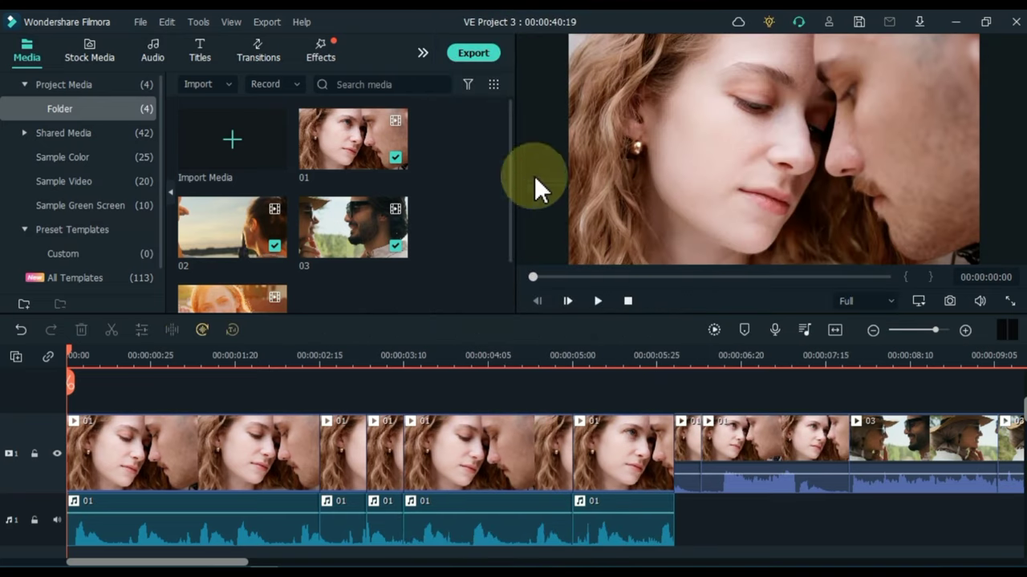
key(ctrl+z)
key(ctrl+z)
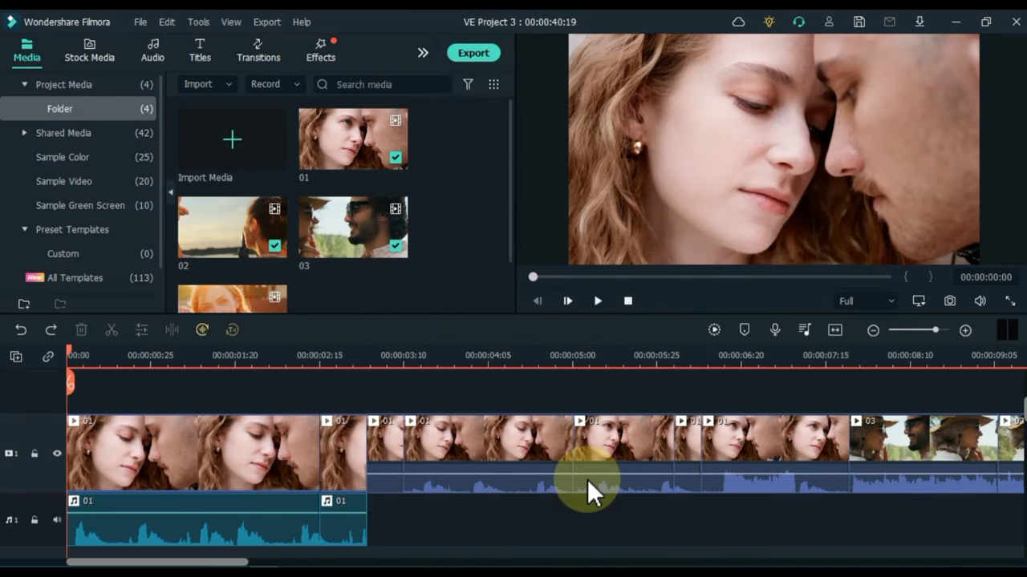
Undo the remaining detaches, fit the timeline to view, and detach audio from all clips at once
key(ctrl+z)
key(ctrl+z)
click(834, 331)
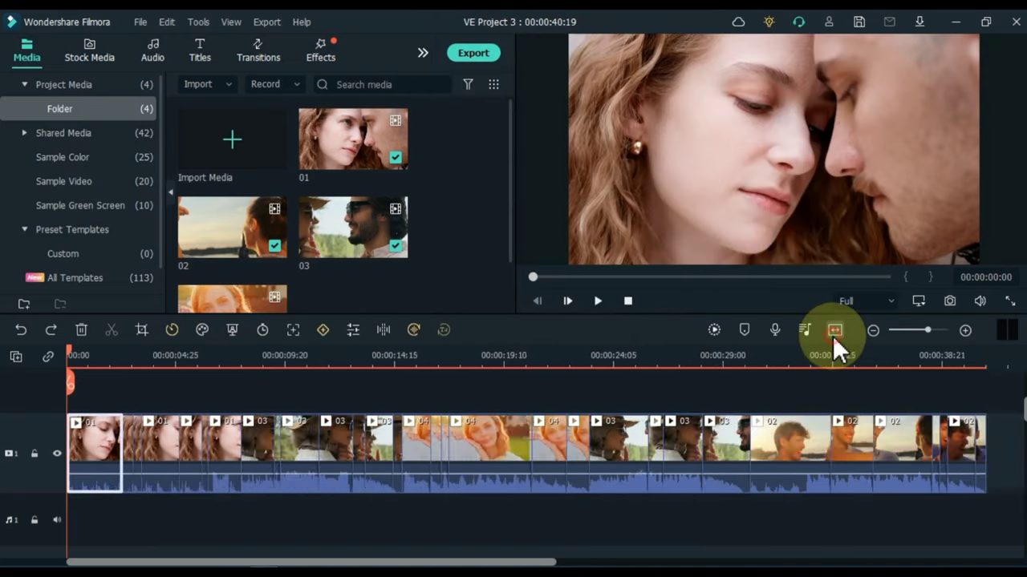
click(1005, 449)
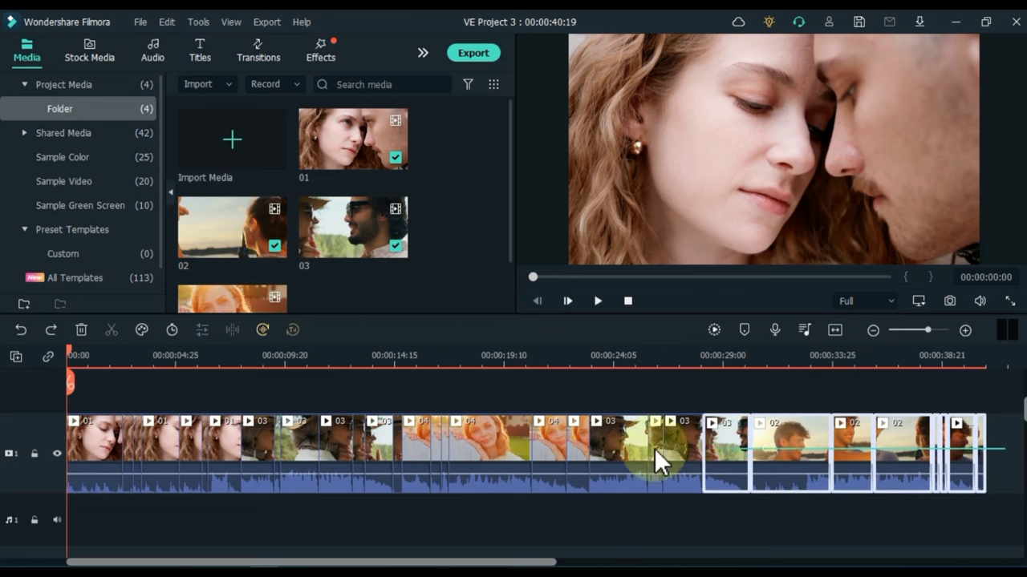
drag(614, 449, 97, 465)
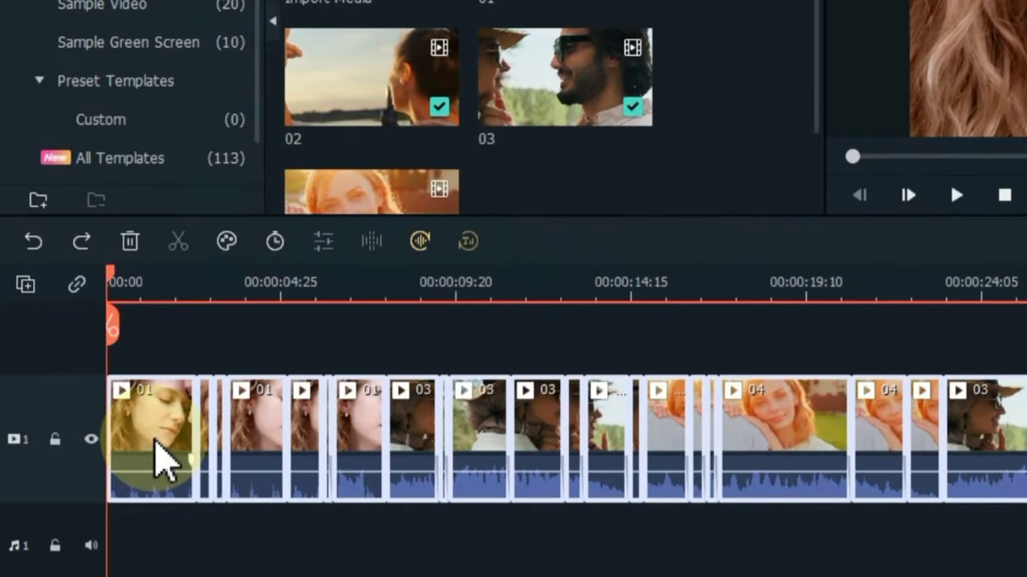
right_click(100, 466)
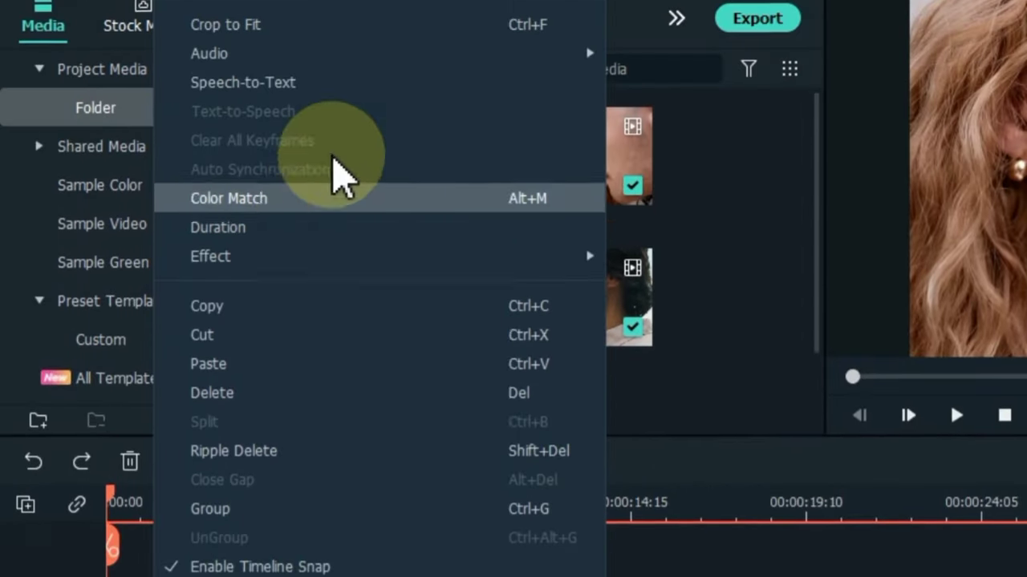
mouse_move(442, 74)
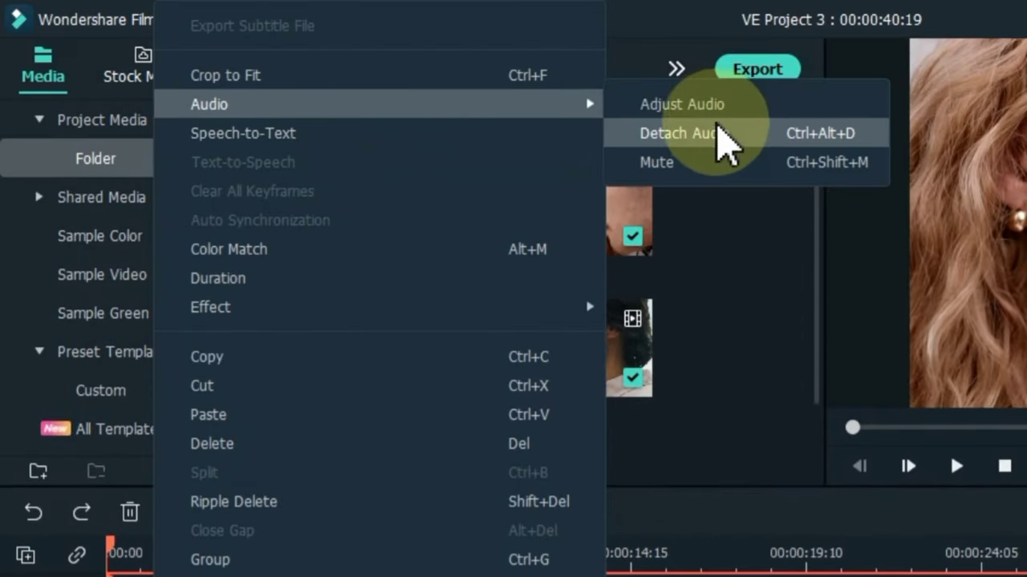
click(728, 136)
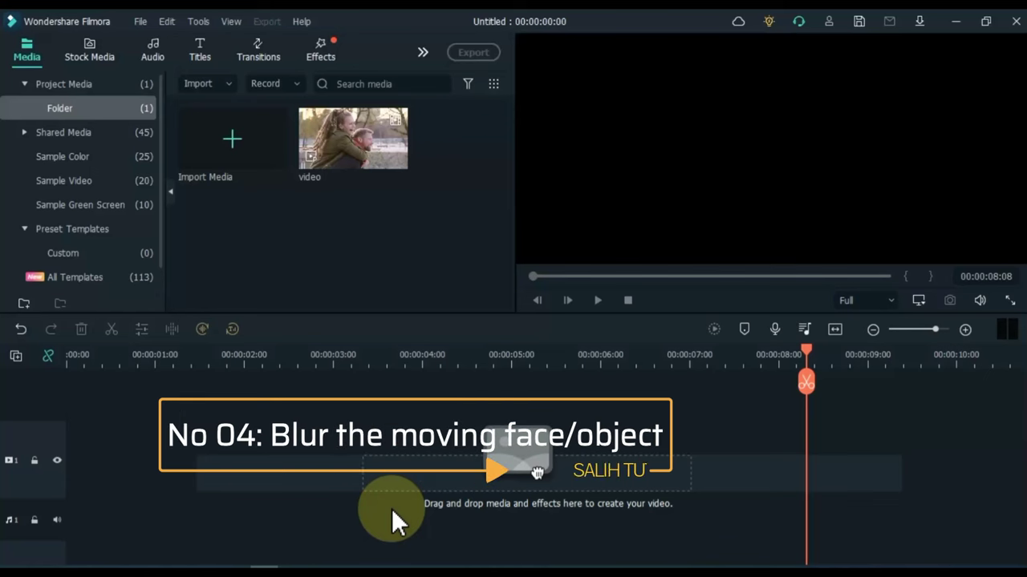
Add the couple video, motion-track a box over the man's face, then move to about 00:00:04:03
drag(344, 152, 60, 459)
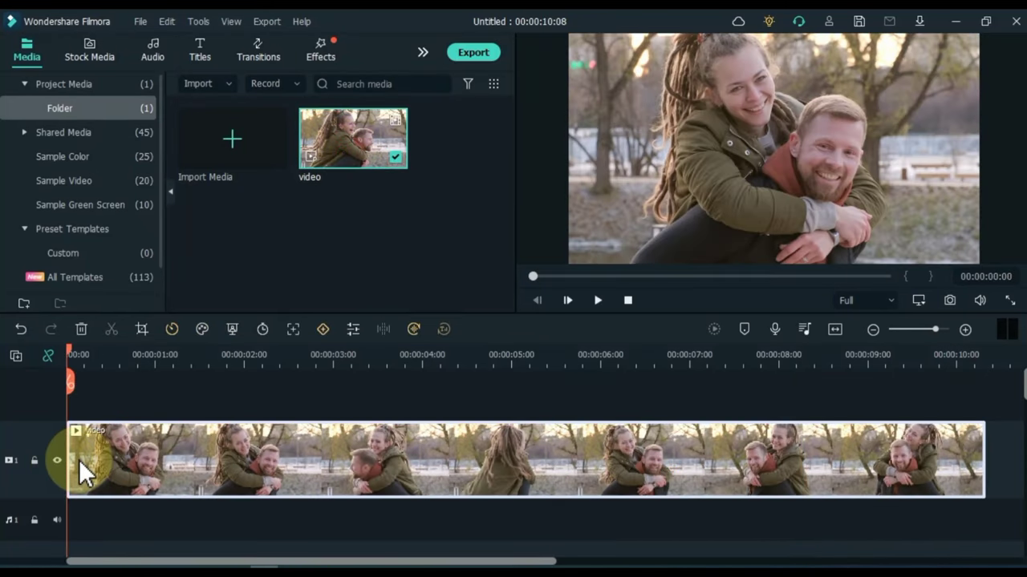
key(space)
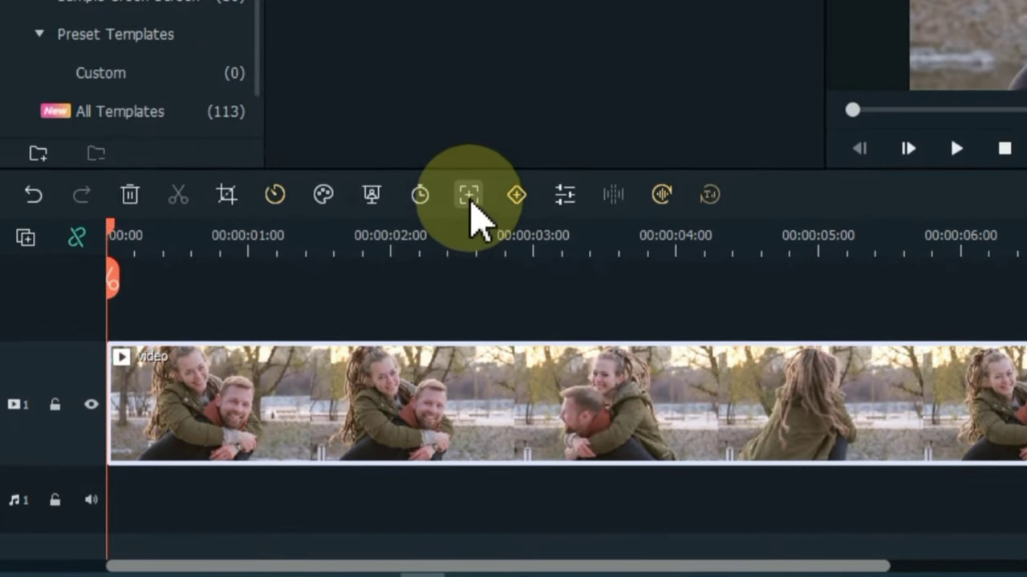
click(469, 199)
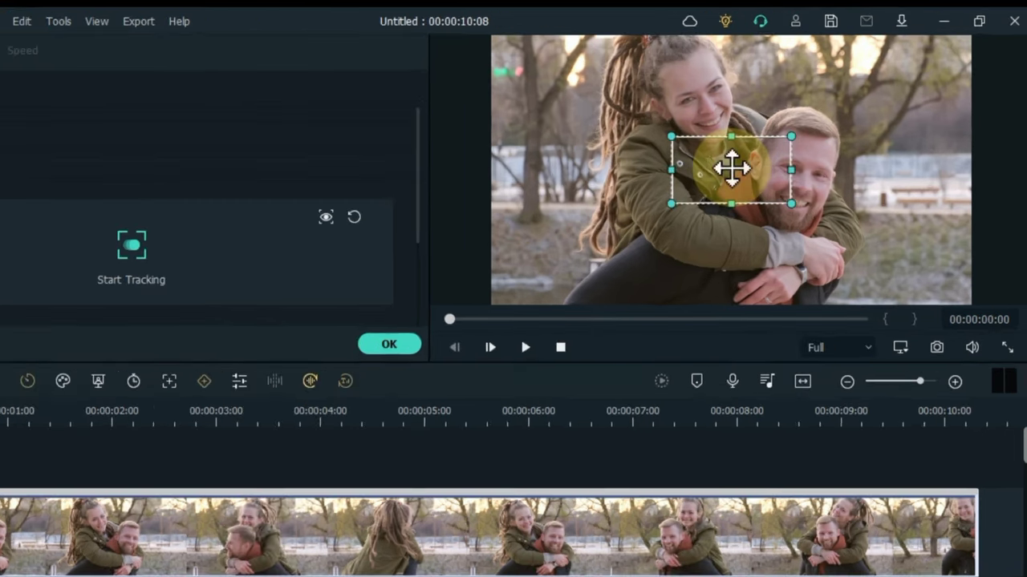
drag(758, 143, 829, 152)
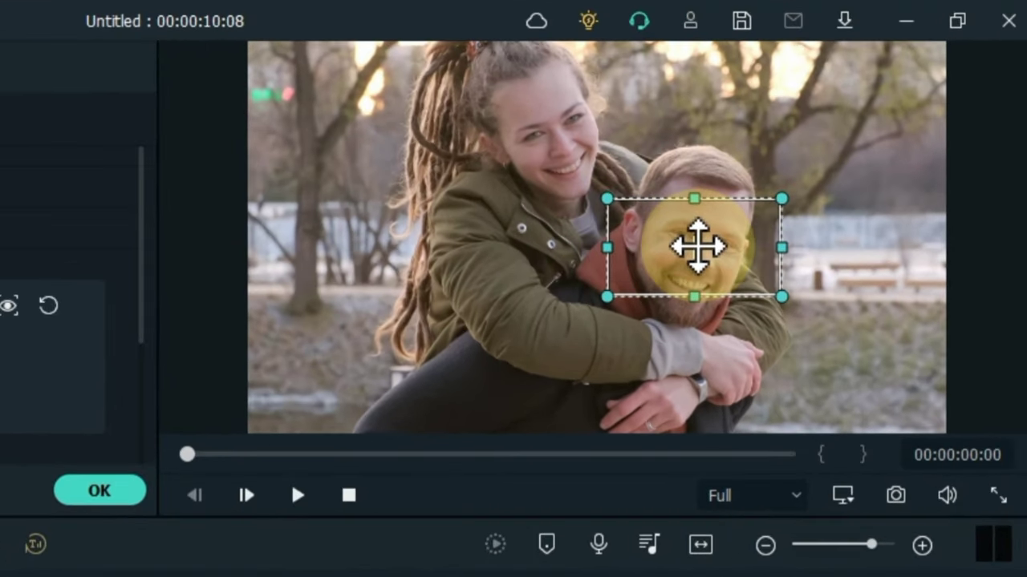
drag(726, 266, 731, 303)
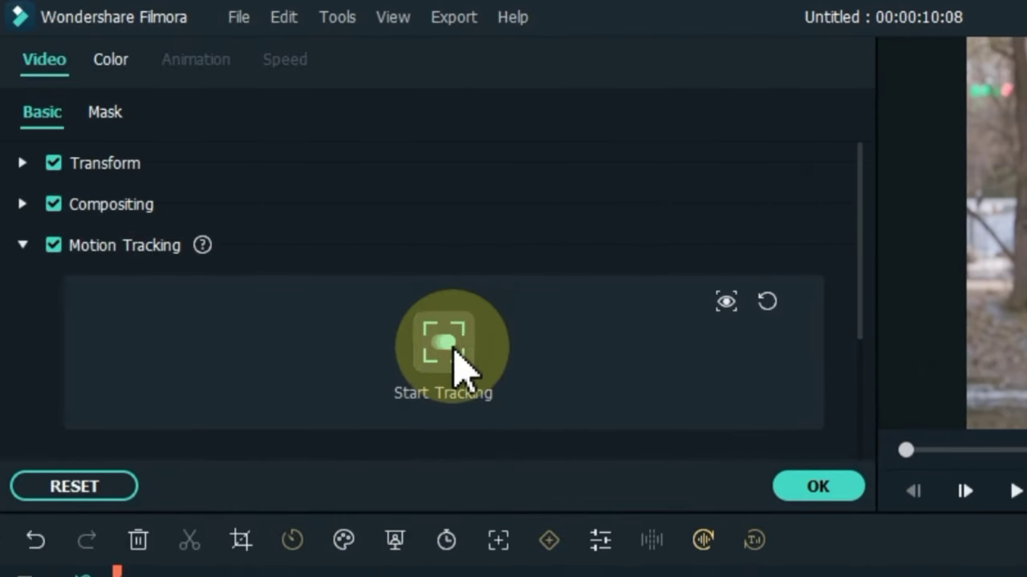
click(445, 345)
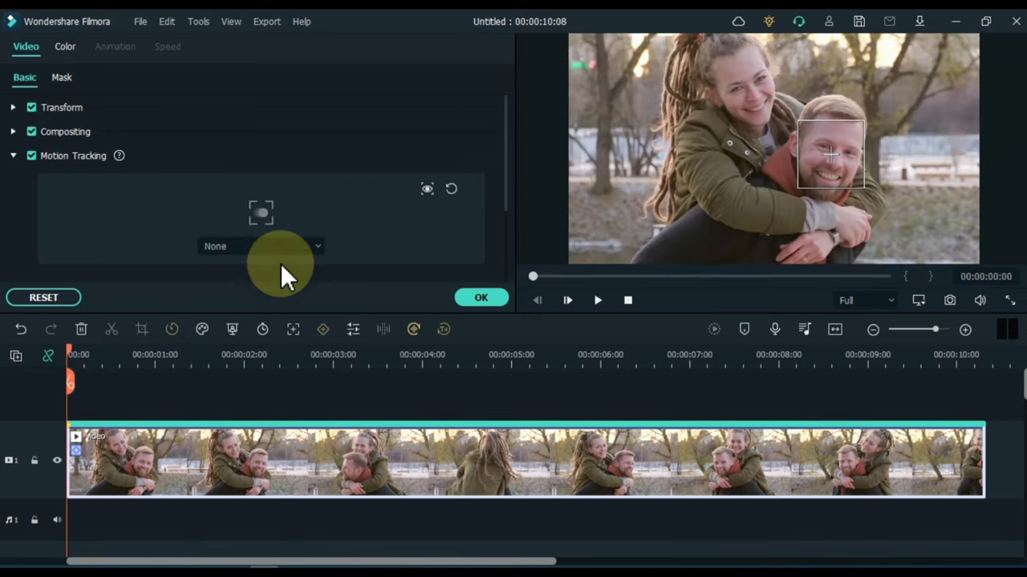
drag(69, 353, 468, 374)
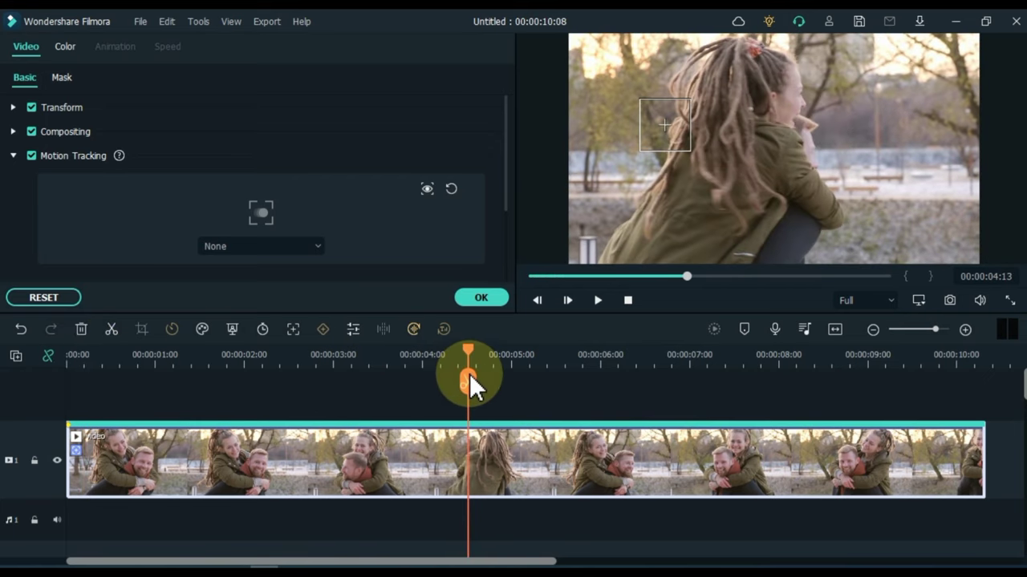
Split the clip near 00:00:04:14 and re-run face tracking on the second piece
click(468, 381)
click(473, 353)
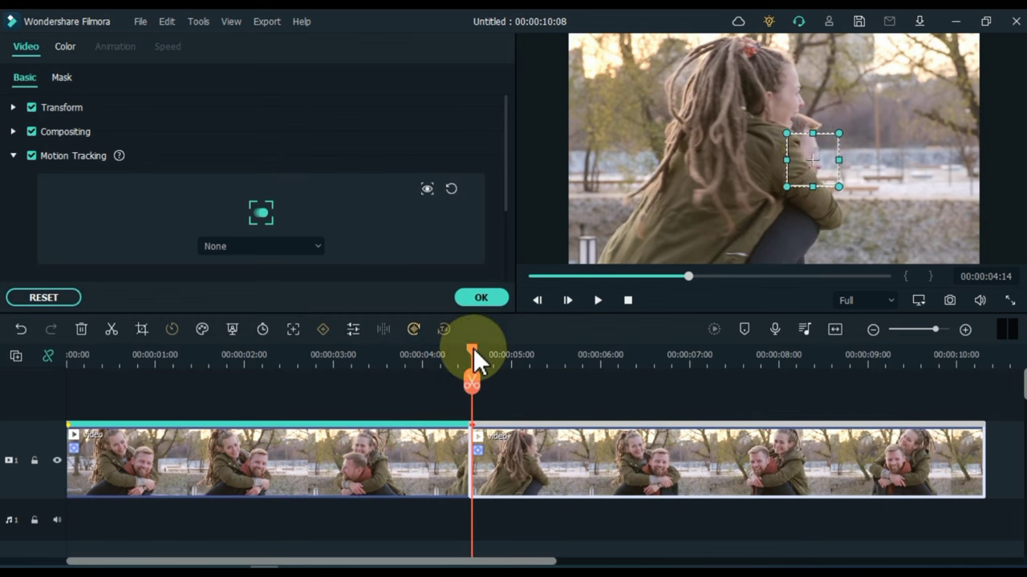
click(263, 212)
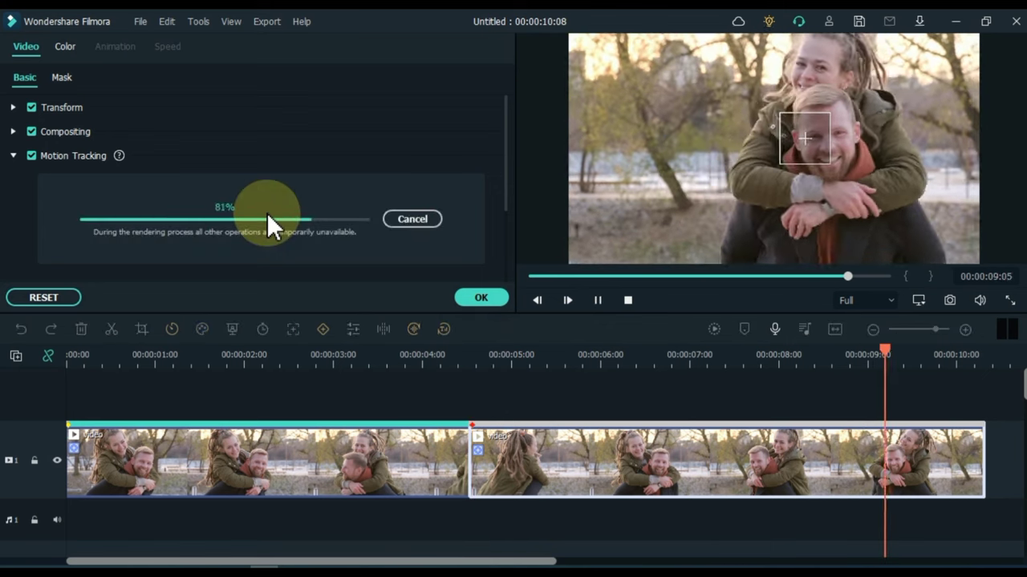
Split again at 00:00:05:13 and re-track the man's face on the last piece
drag(471, 353, 558, 359)
click(557, 384)
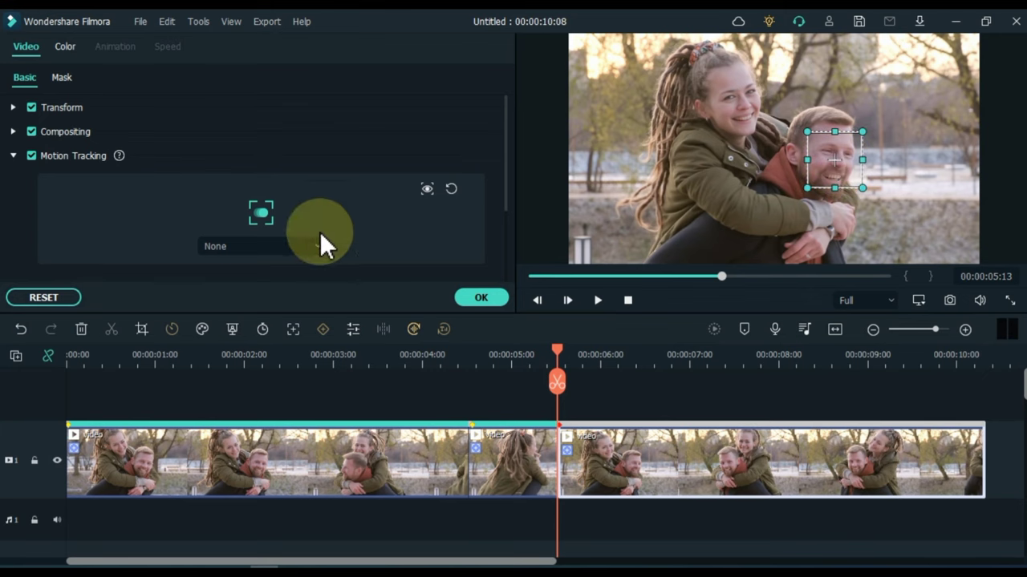
click(262, 214)
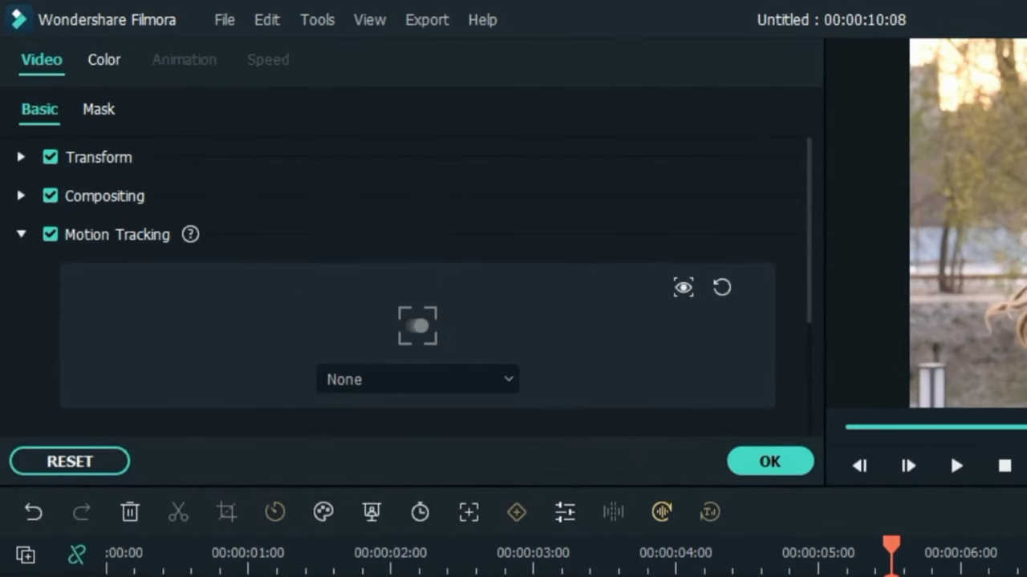
Attach a mosaic to the tracked face, narrow it to fit, and switch it to the pixel style
click(370, 388)
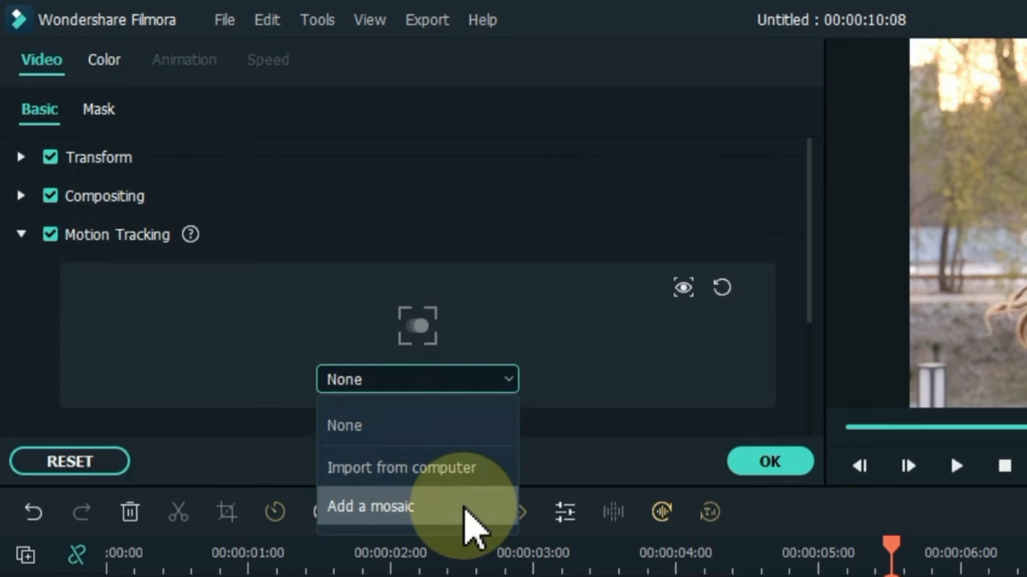
click(465, 506)
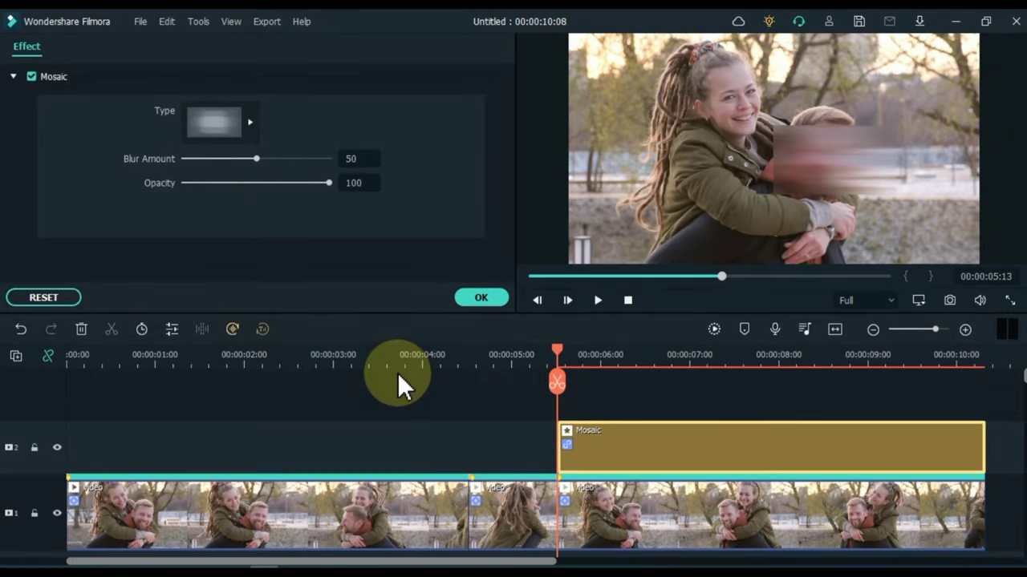
click(874, 157)
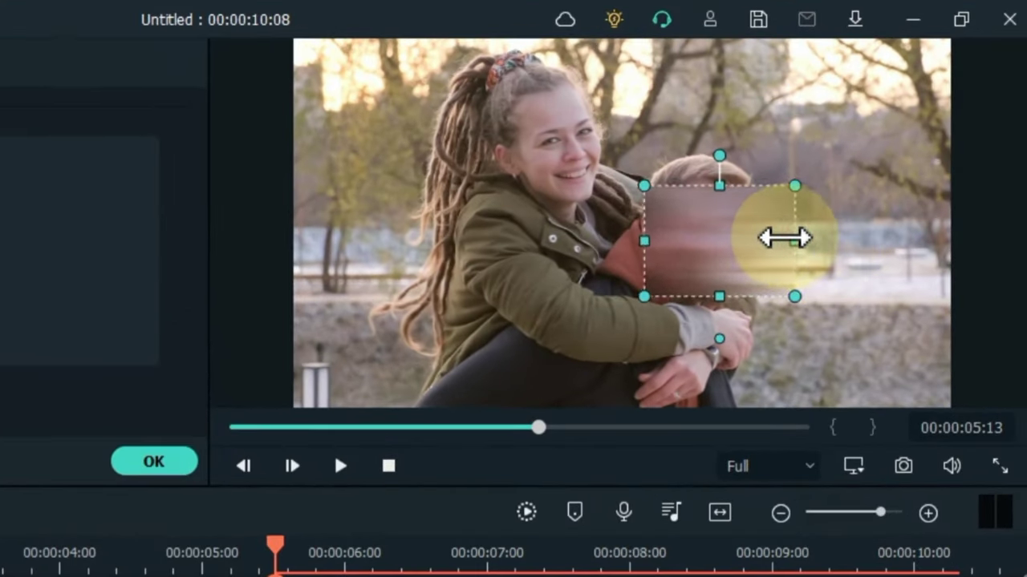
drag(785, 237, 715, 264)
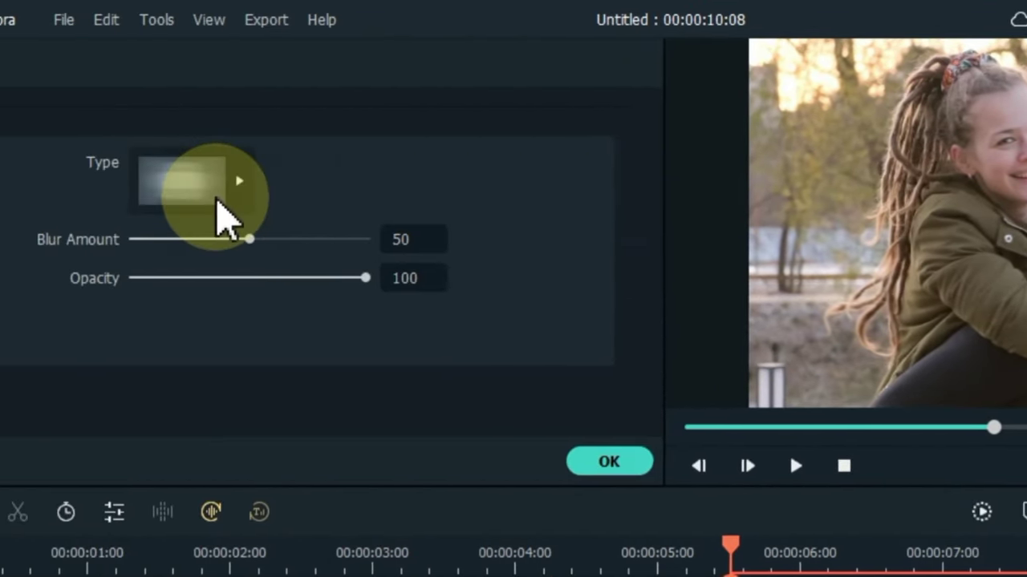
click(219, 199)
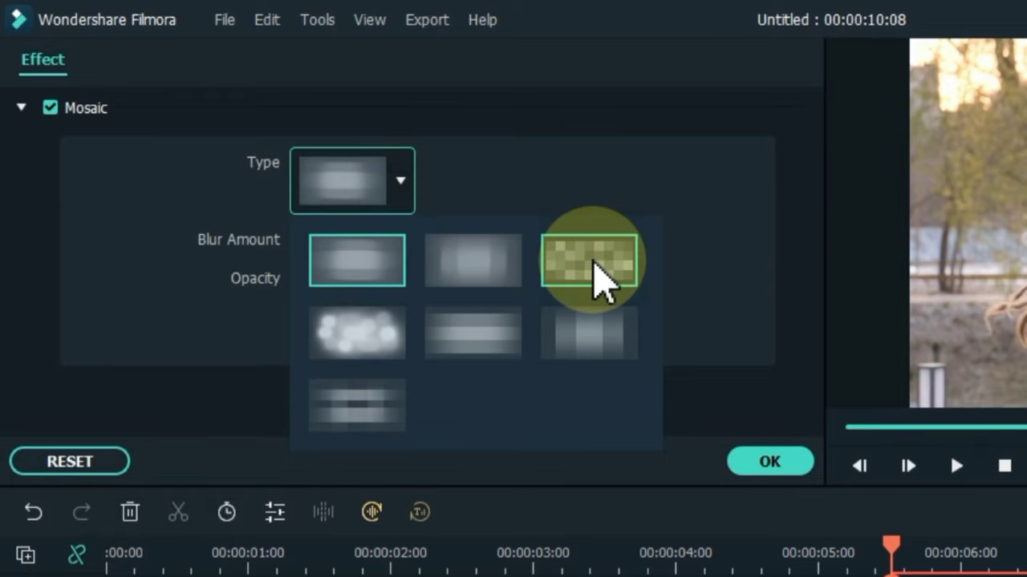
click(591, 268)
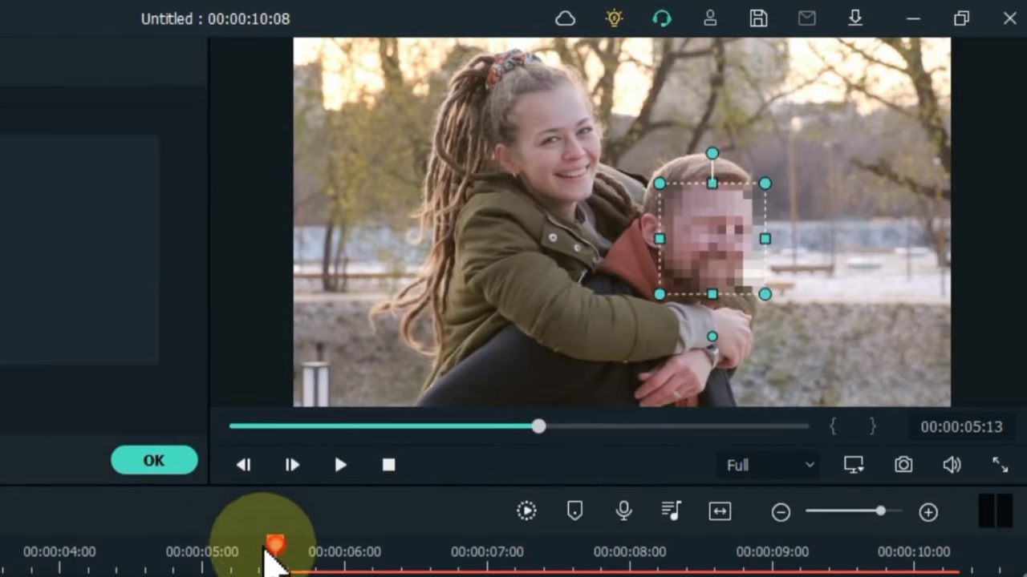
click(545, 562)
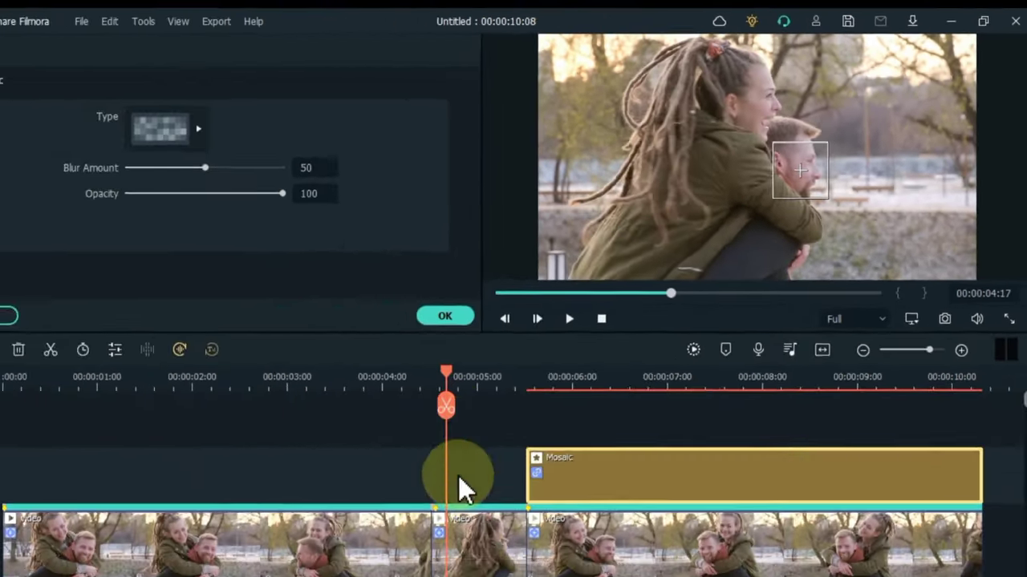
Add a pixelated tracked mosaic over the man's face on the middle clip and check it
click(469, 553)
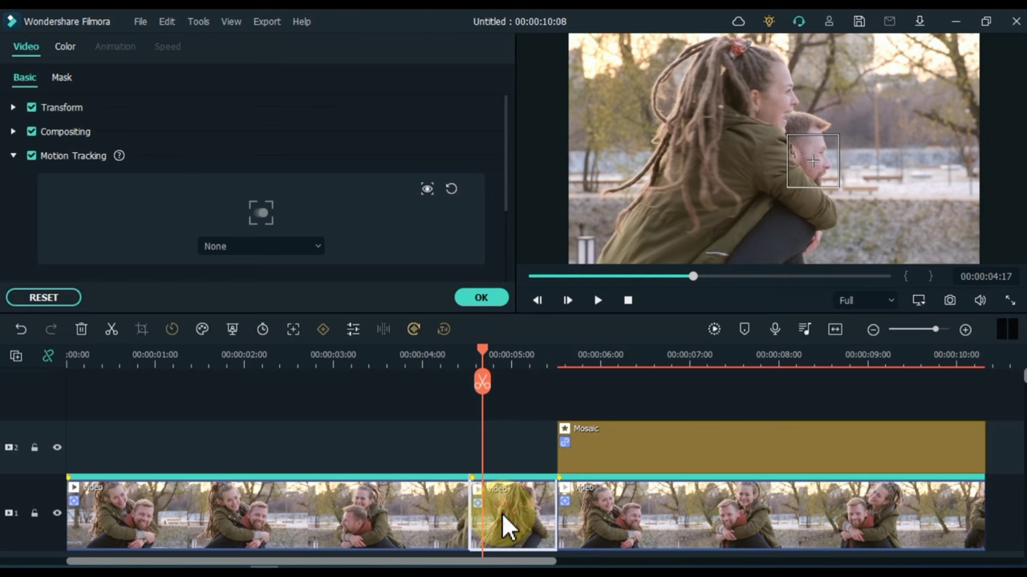
click(241, 250)
click(249, 323)
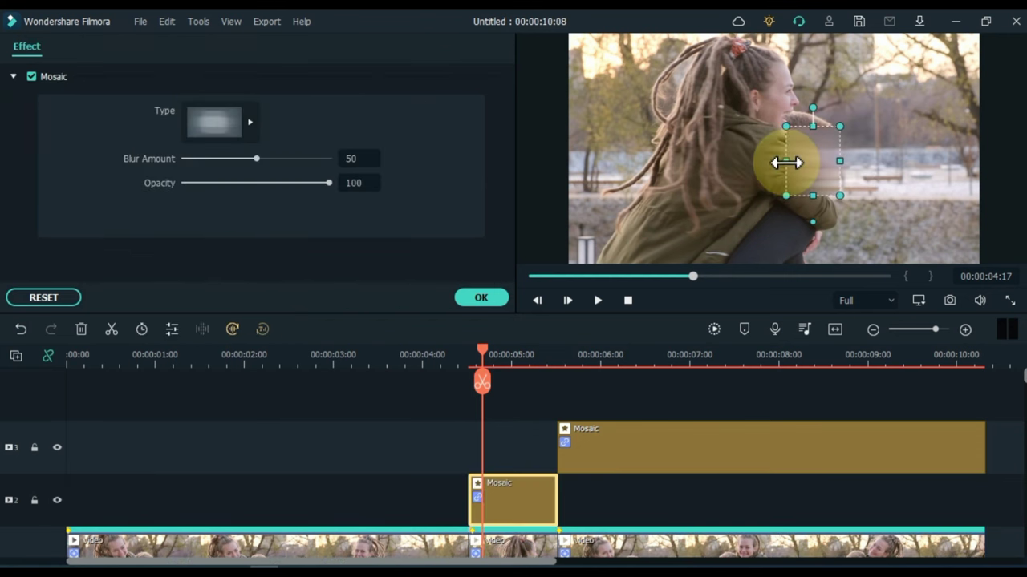
click(215, 126)
click(372, 164)
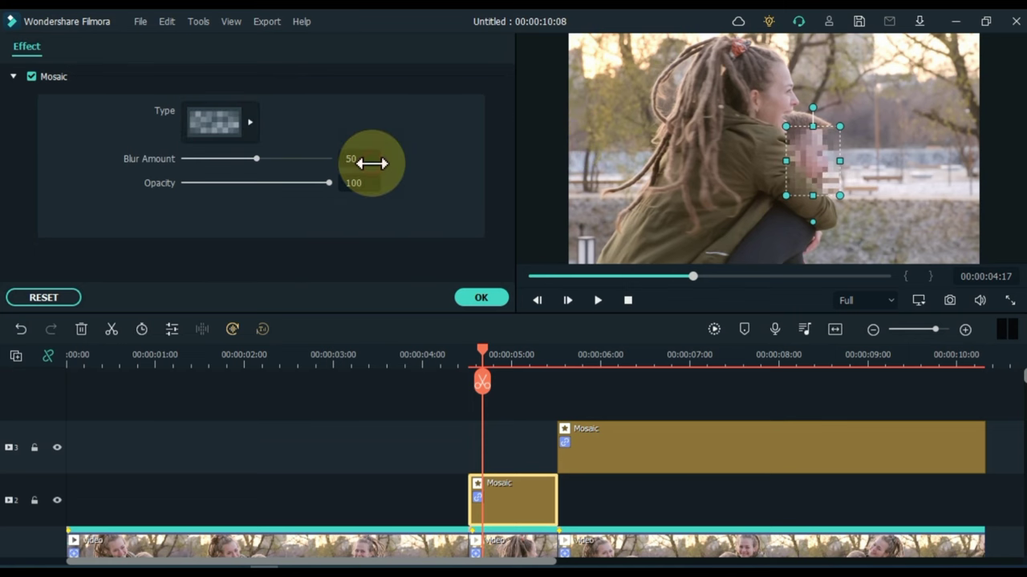
drag(479, 350, 542, 351)
click(545, 485)
click(542, 345)
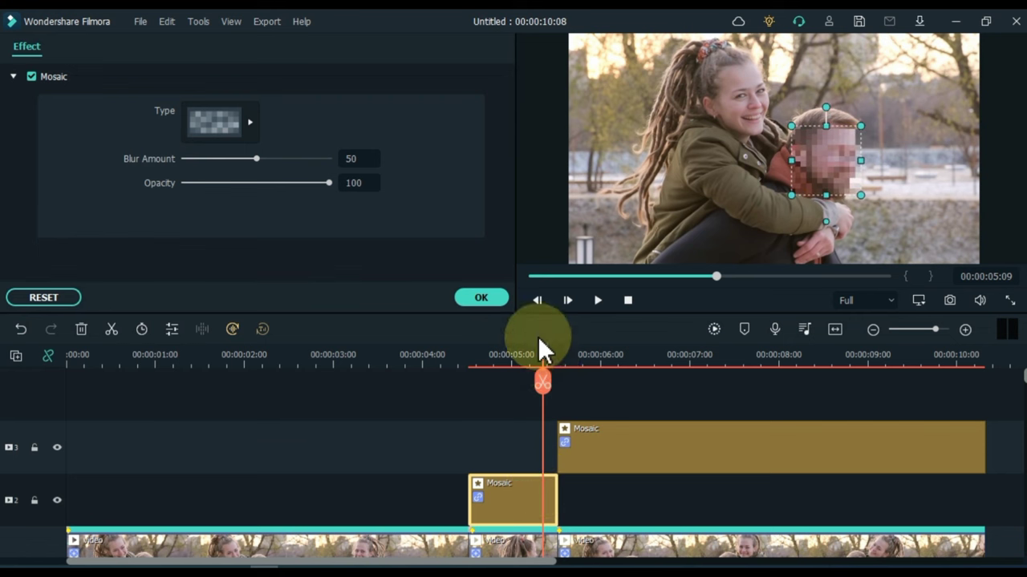
Add a pixelated tracked mosaic over the man's face on the first clip
drag(542, 365, 113, 525)
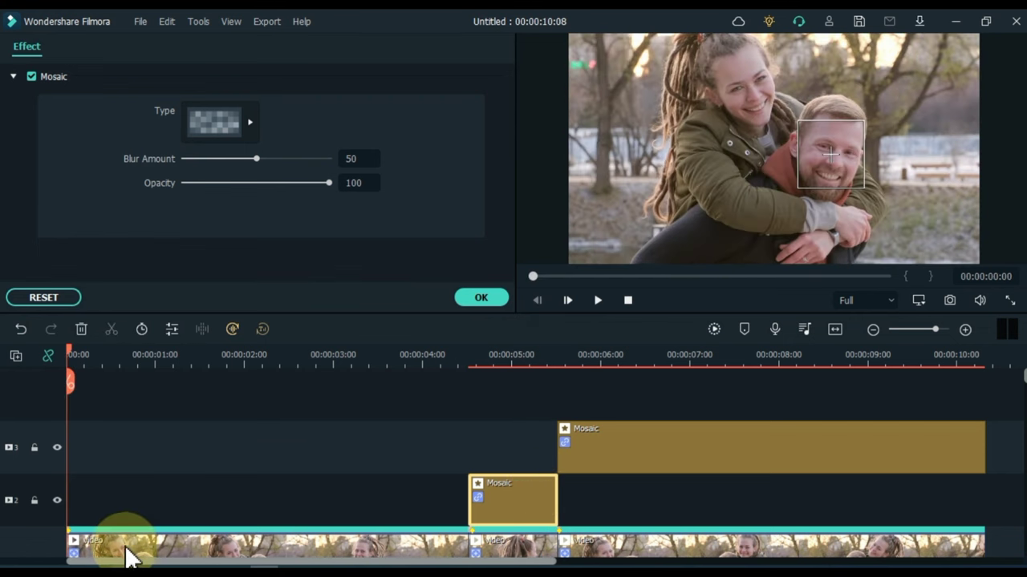
click(129, 554)
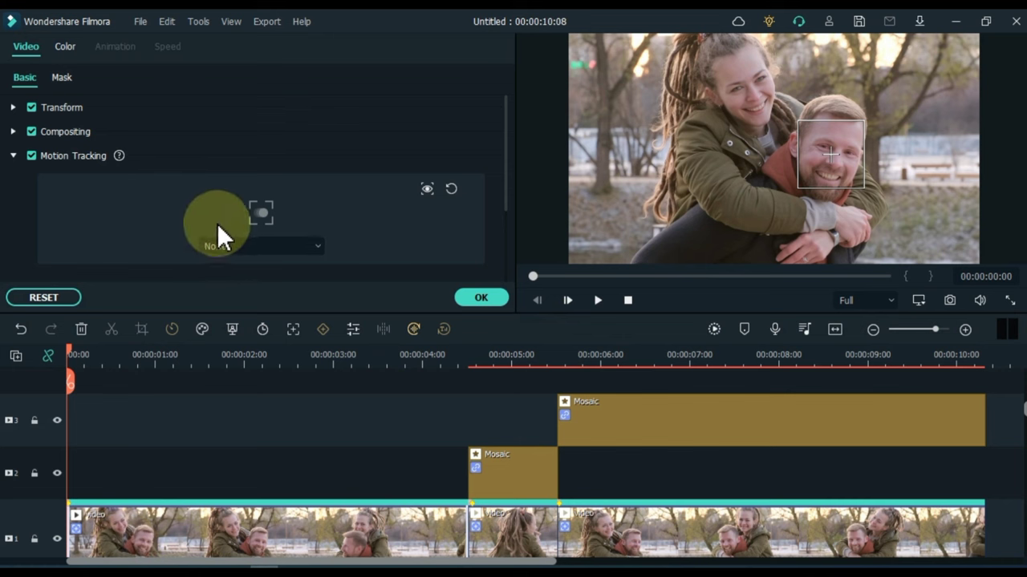
click(229, 243)
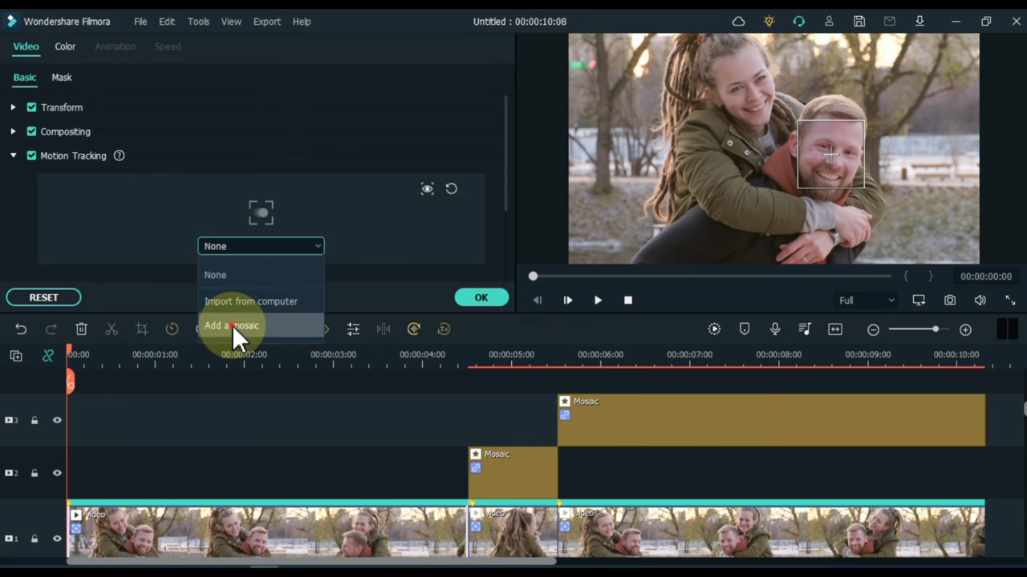
click(231, 325)
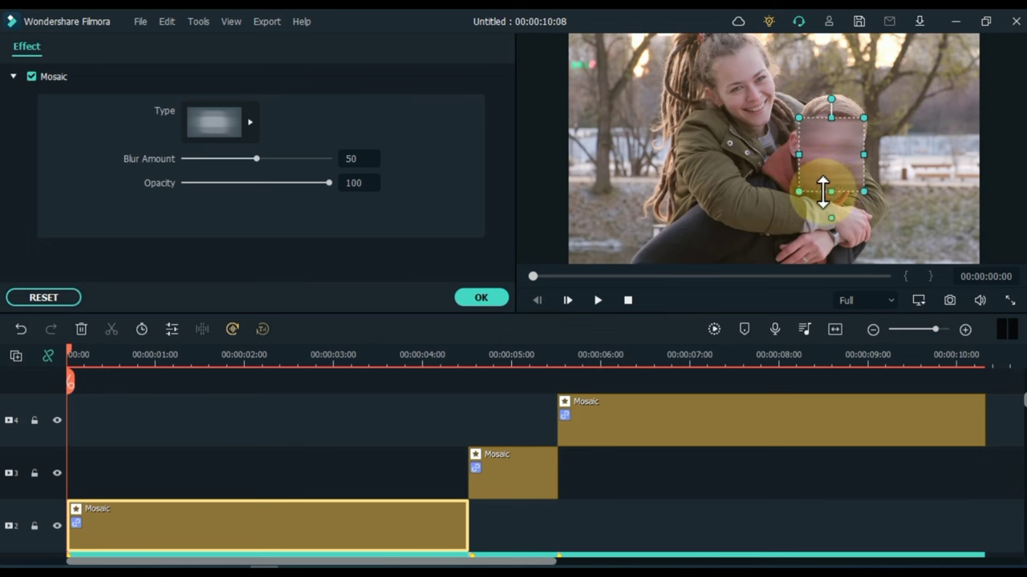
click(217, 125)
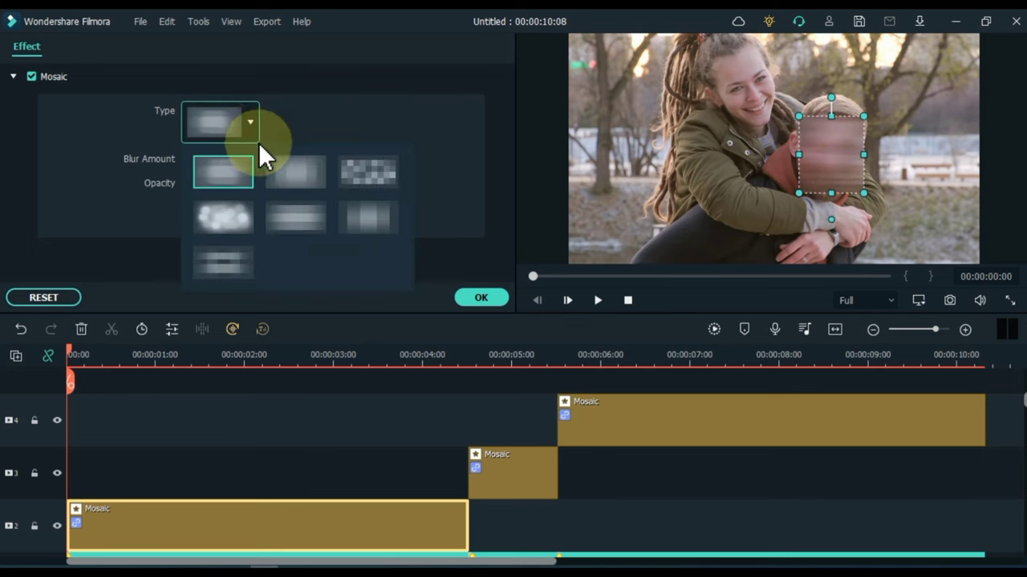
click(362, 167)
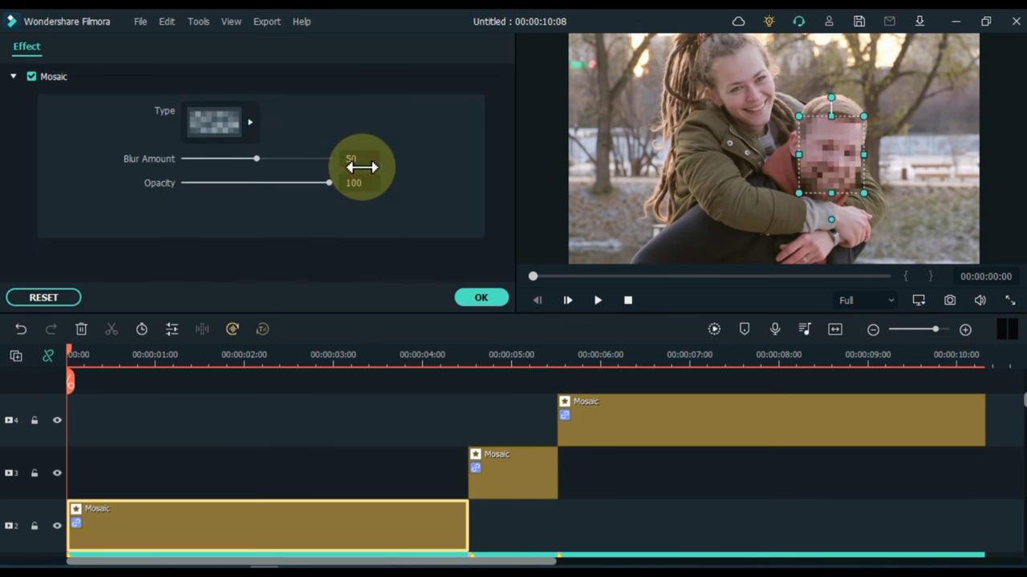
Apply the mosaic face-blur settings and play back the blurred result
click(481, 298)
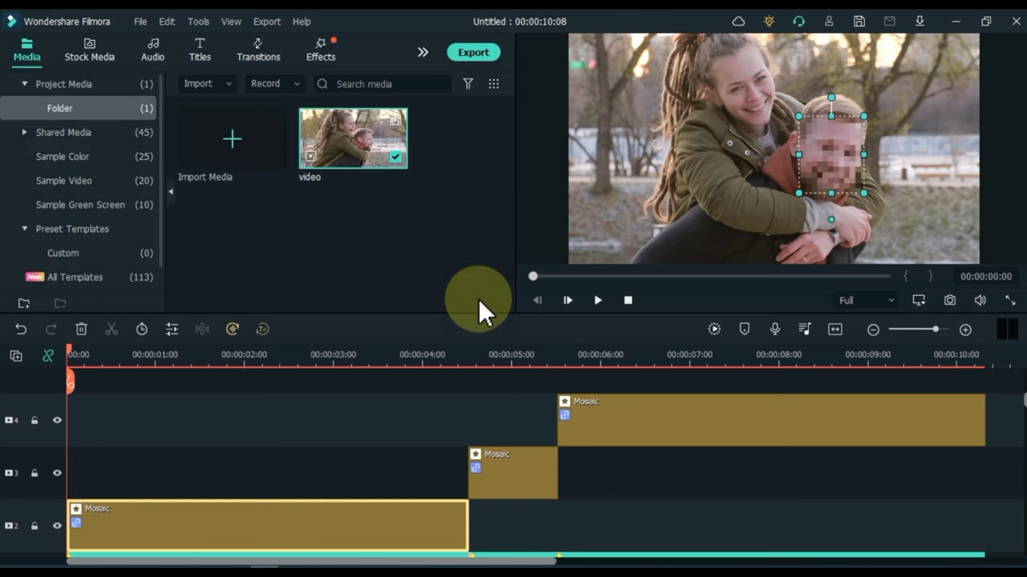
click(598, 300)
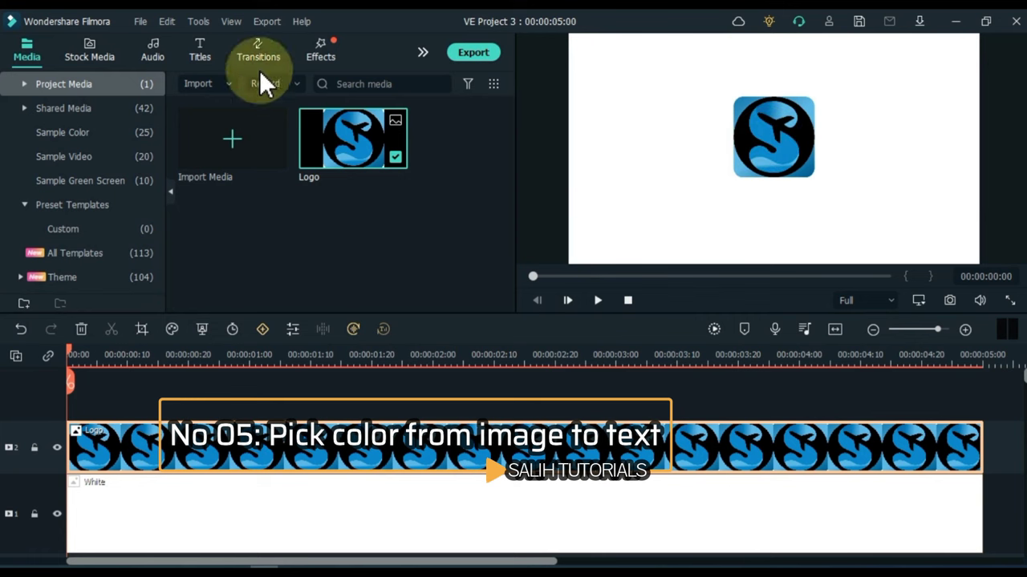
Add a Default Title on the track above the Logo clip and open it for editing
click(190, 41)
drag(222, 143, 67, 391)
double_click(232, 450)
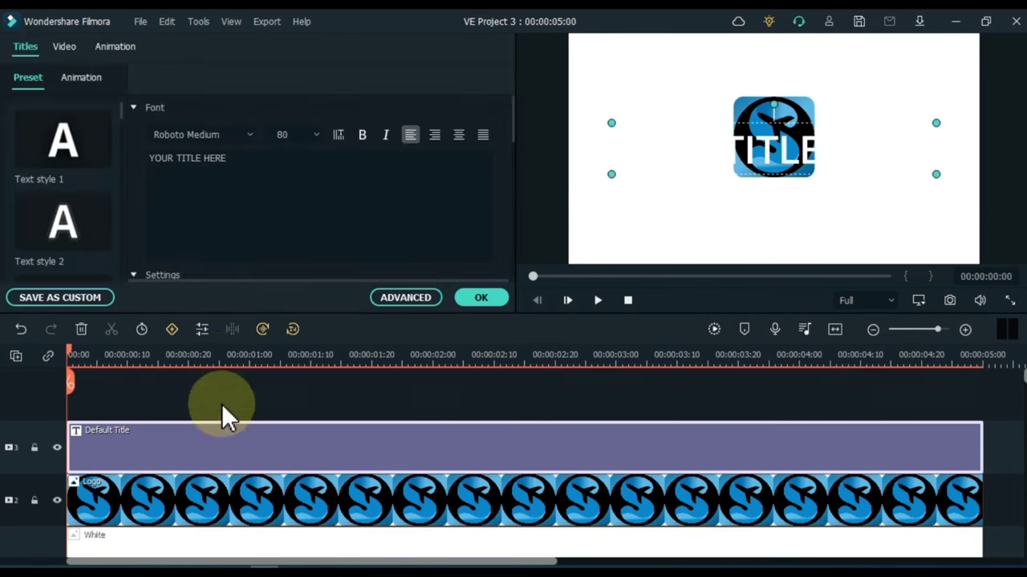
Replace the placeholder title text with the channel name in Segoe UI Black
triple_click(230, 163)
text(SALIH TUTORIALS)
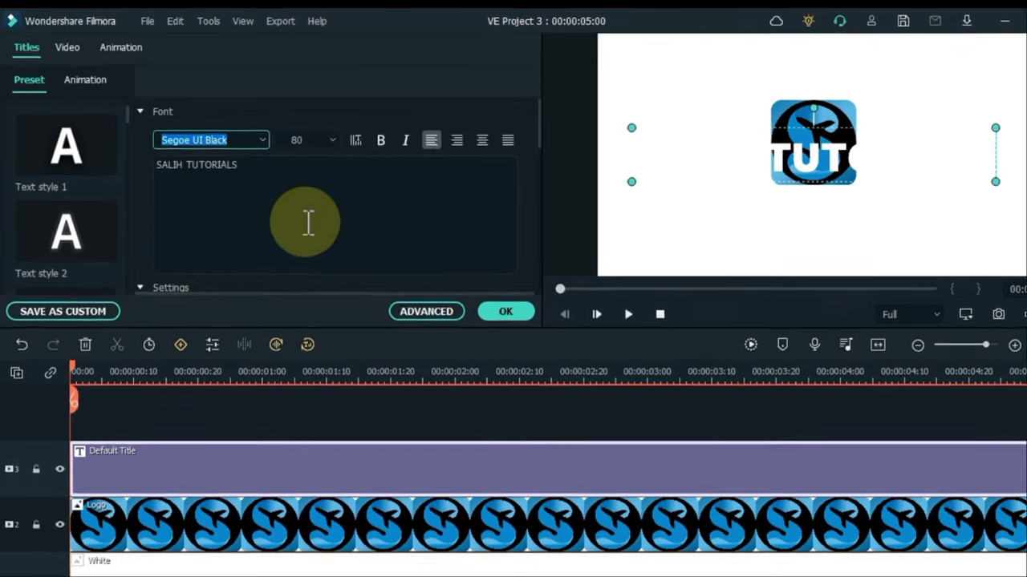
scroll(308, 222, down, 5)
click(246, 117)
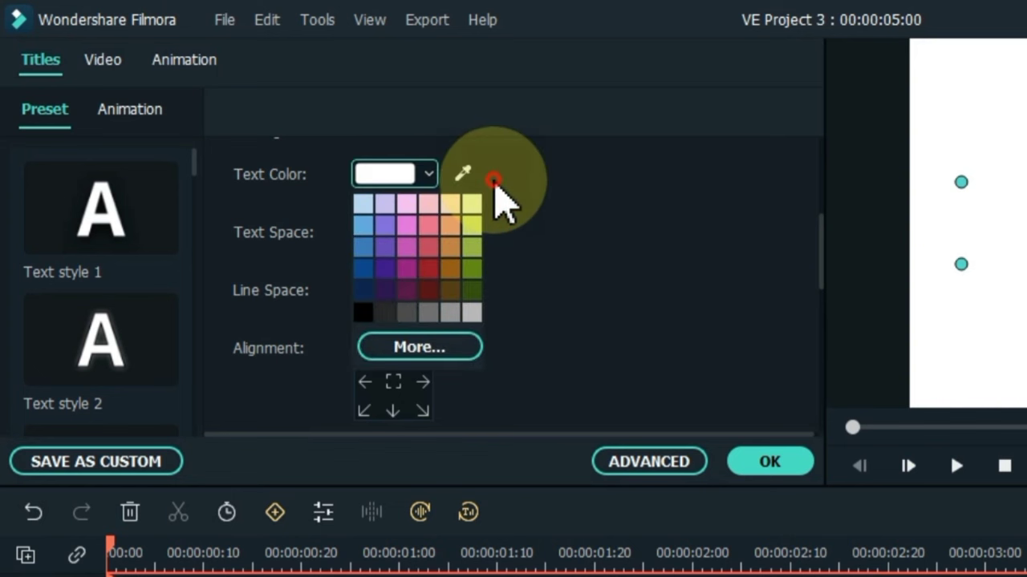
Eyedrop the logo's blue (RGB 5, 128, 189) from the preview as the title's text color
click(493, 179)
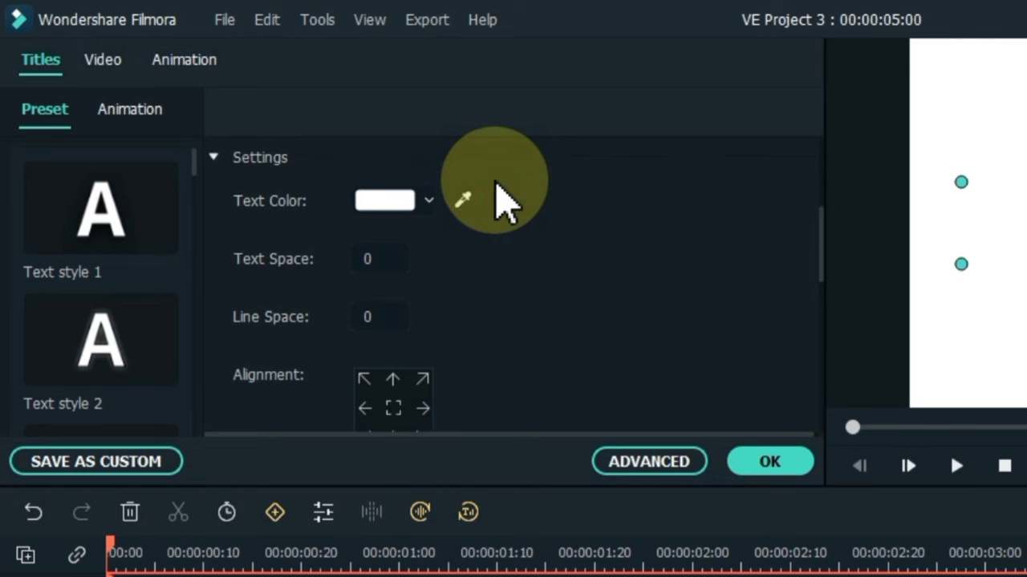
click(466, 200)
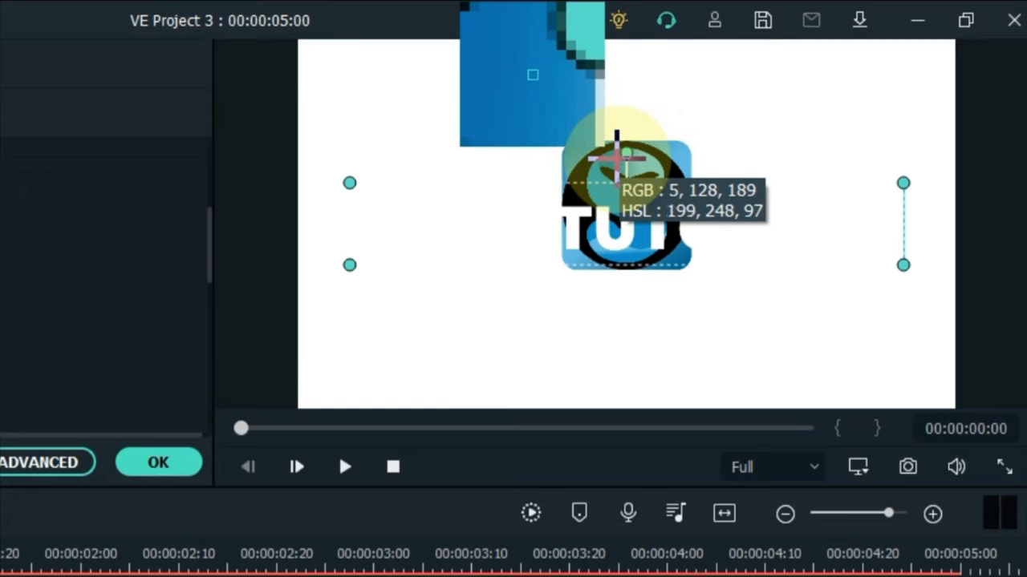
click(615, 166)
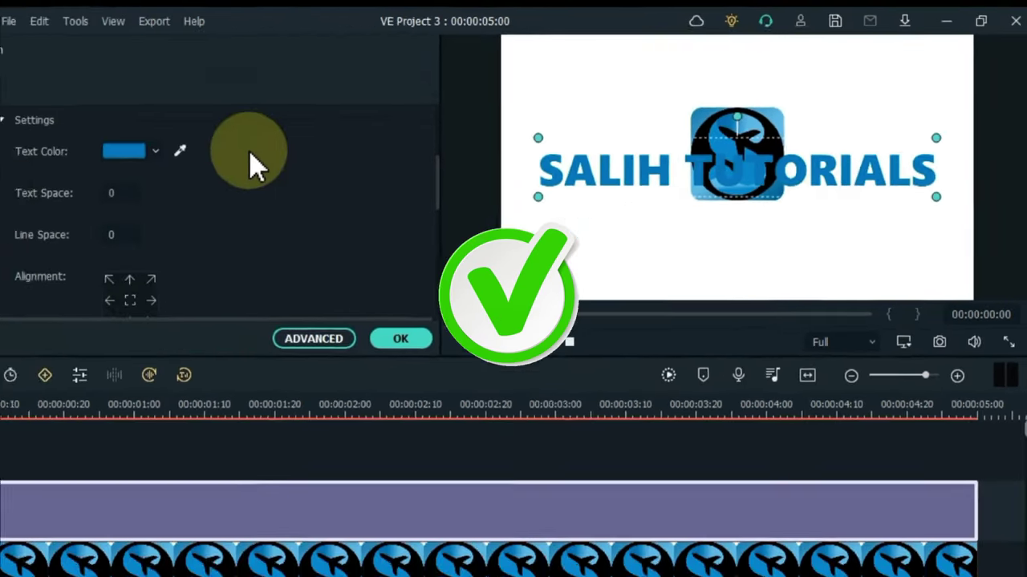
Resize the title to 39, centre it just beneath the logo, and confirm the edits
scroll(204, 188, up, 3)
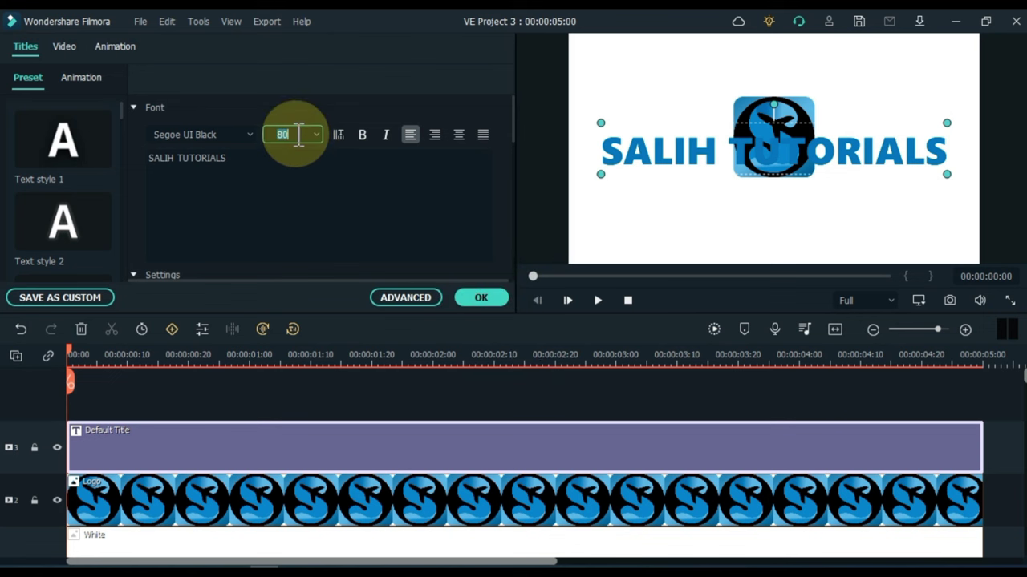
scroll(297, 135, down, 19)
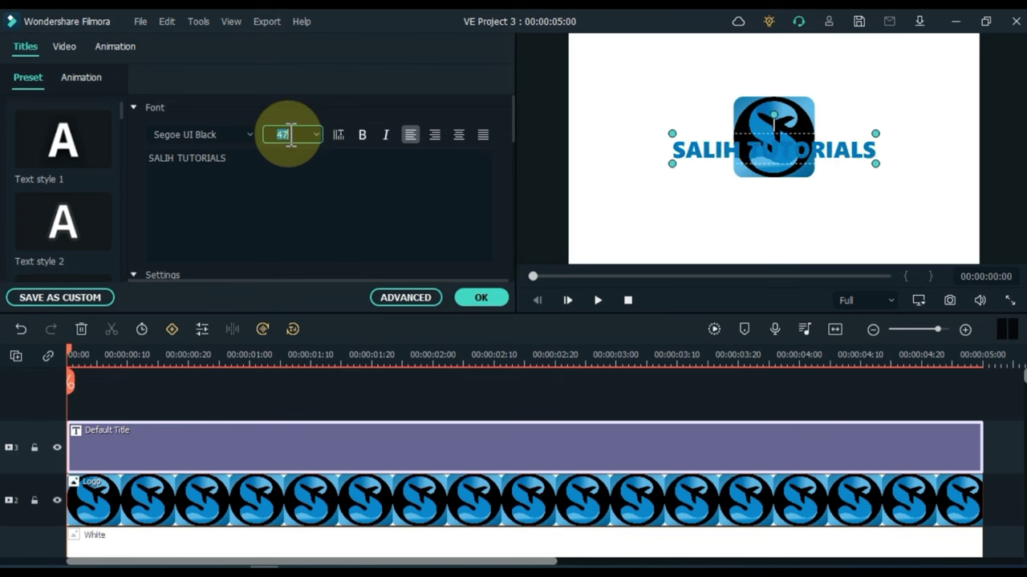
drag(723, 169, 719, 198)
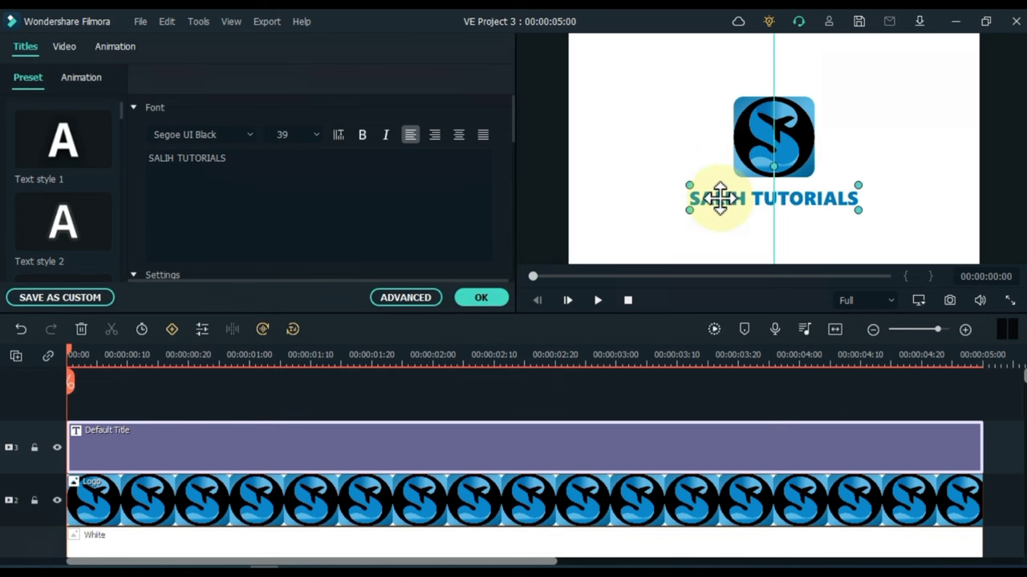
click(482, 297)
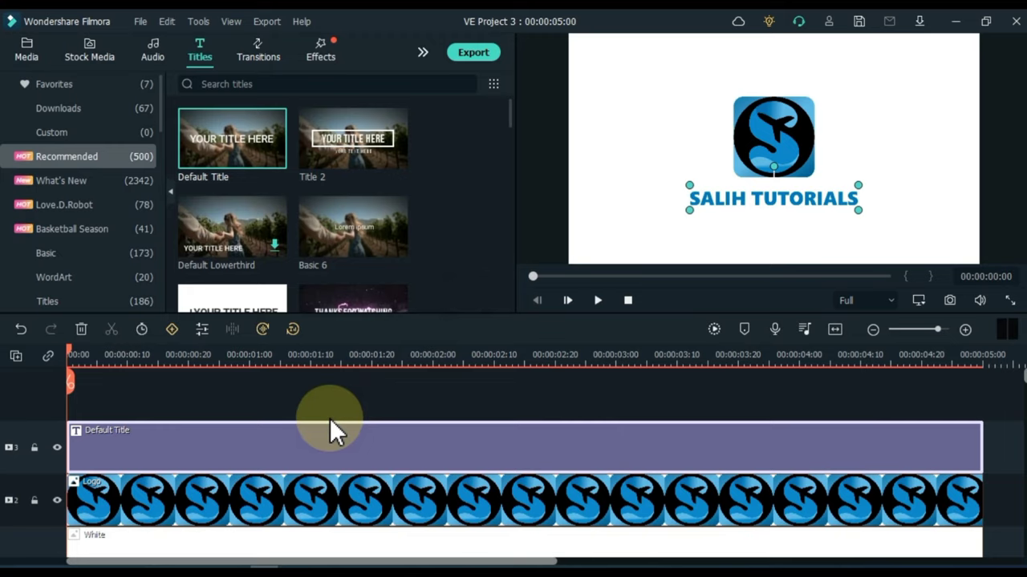